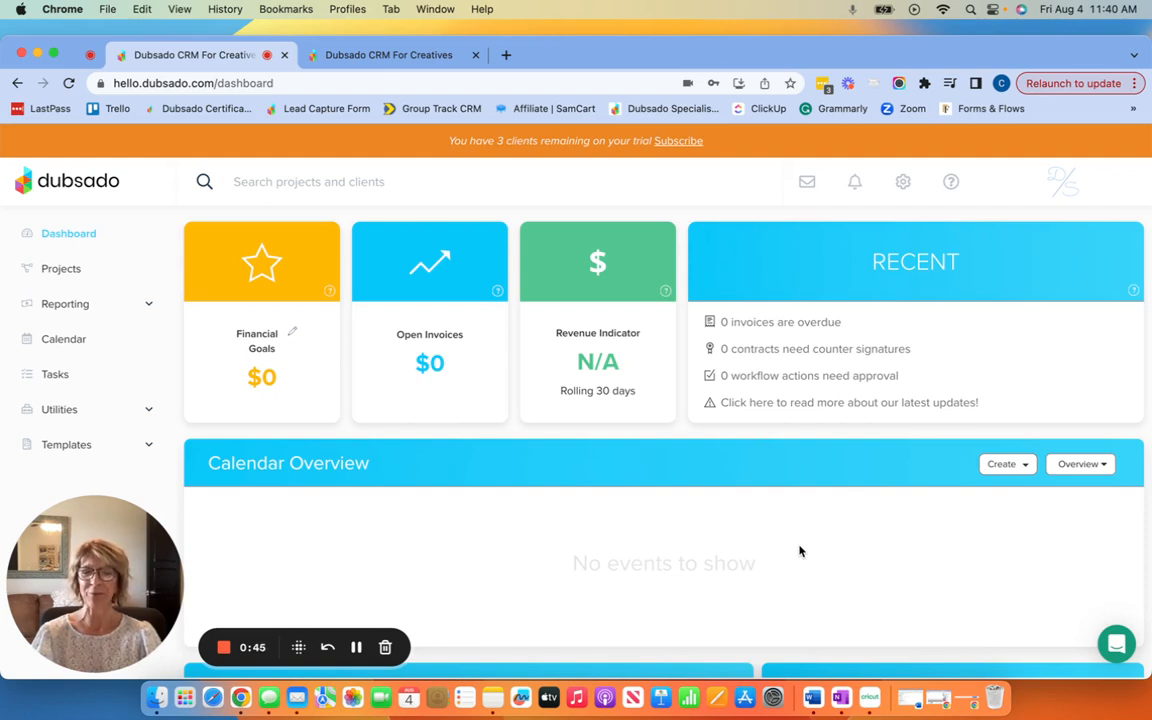
Step: Unhide the welcome message in Brand Settings > Portal, then view the client portal preview
mouse_move(93, 643)
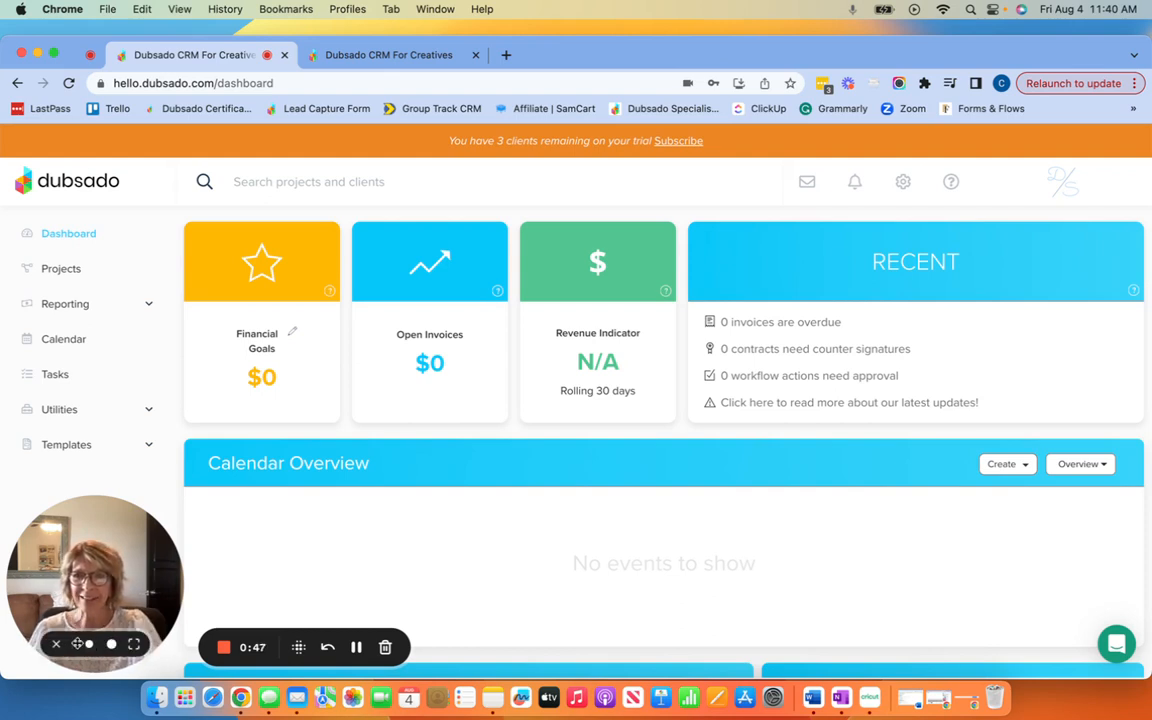
left_click(57, 644)
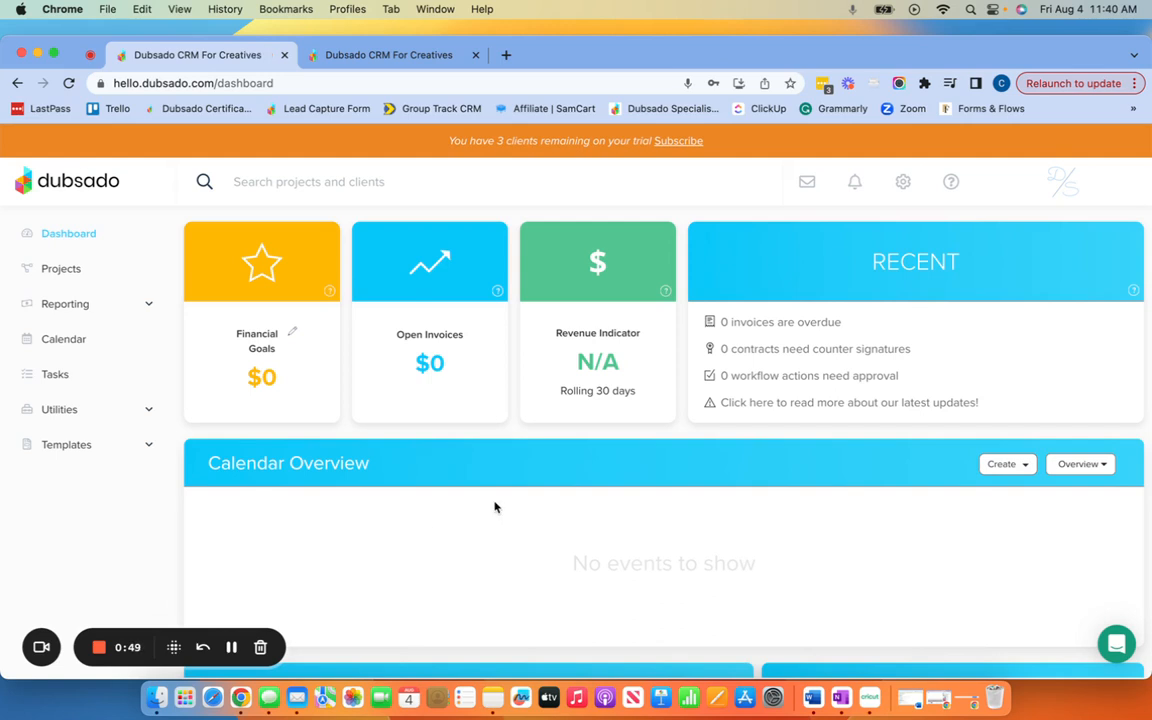
left_click(904, 188)
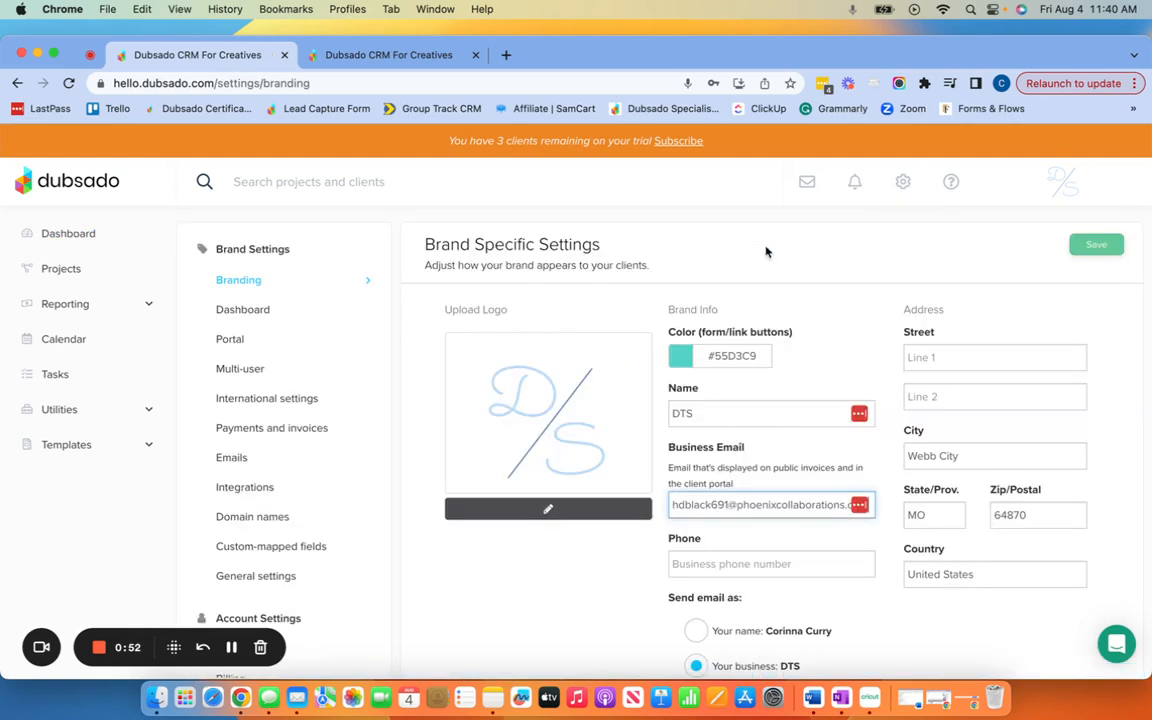
left_click(242, 341)
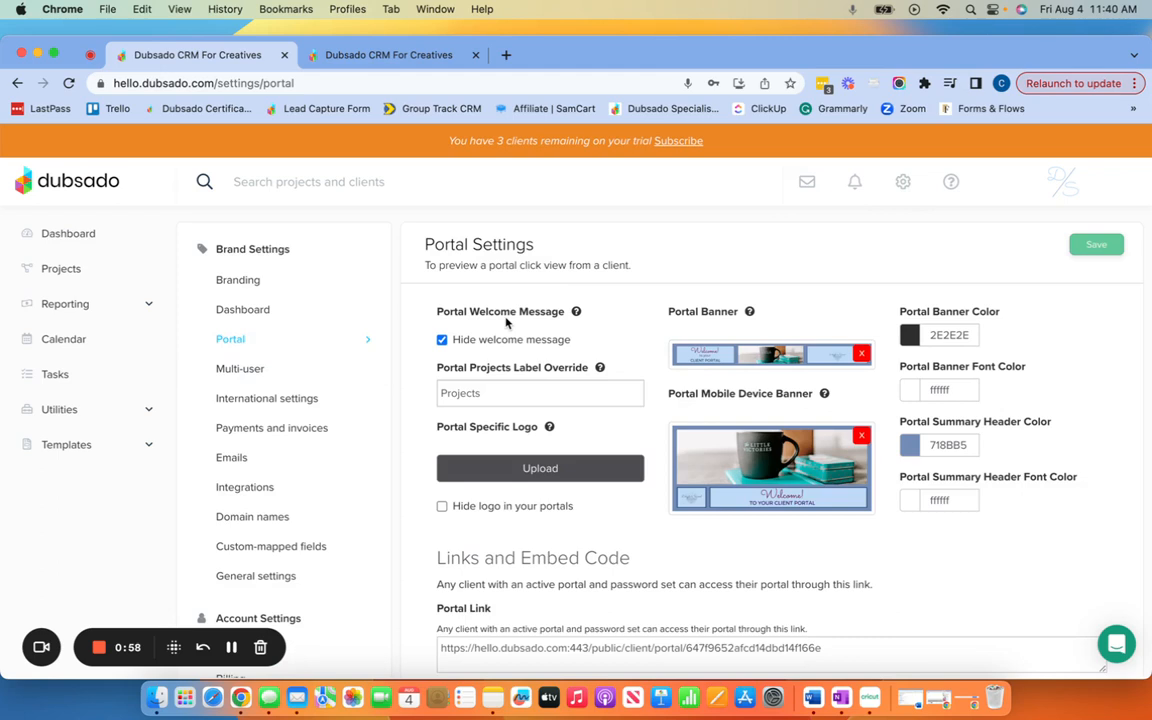
left_click(442, 340)
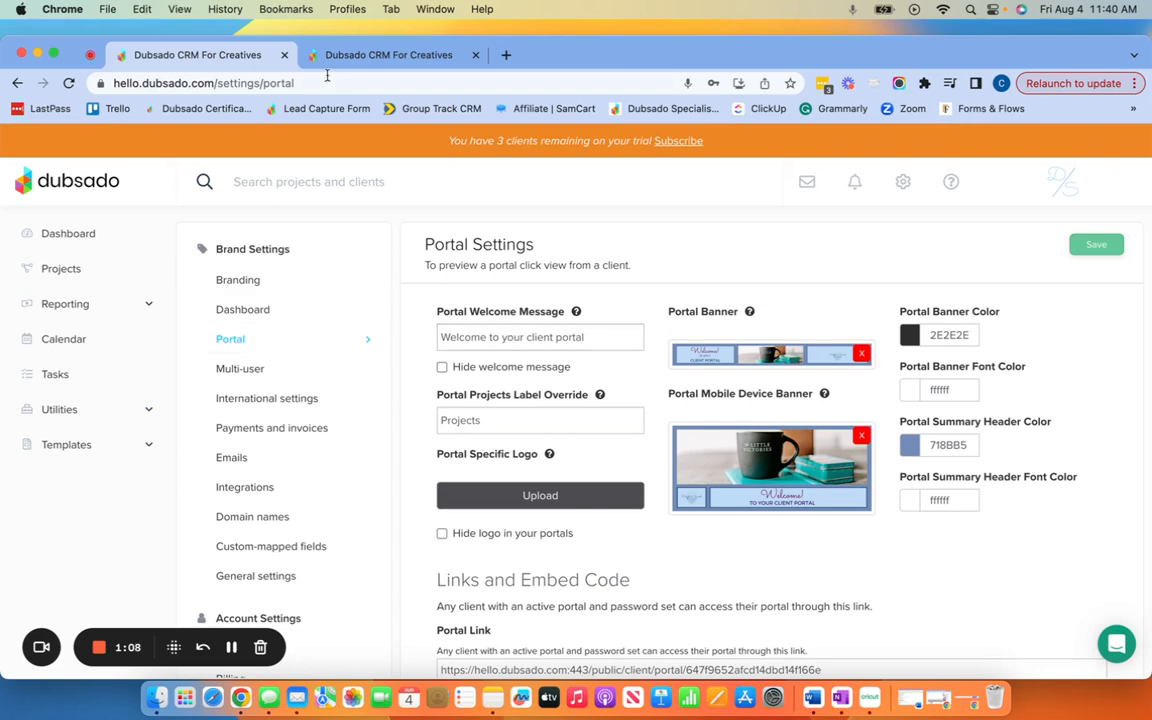
left_click(375, 58)
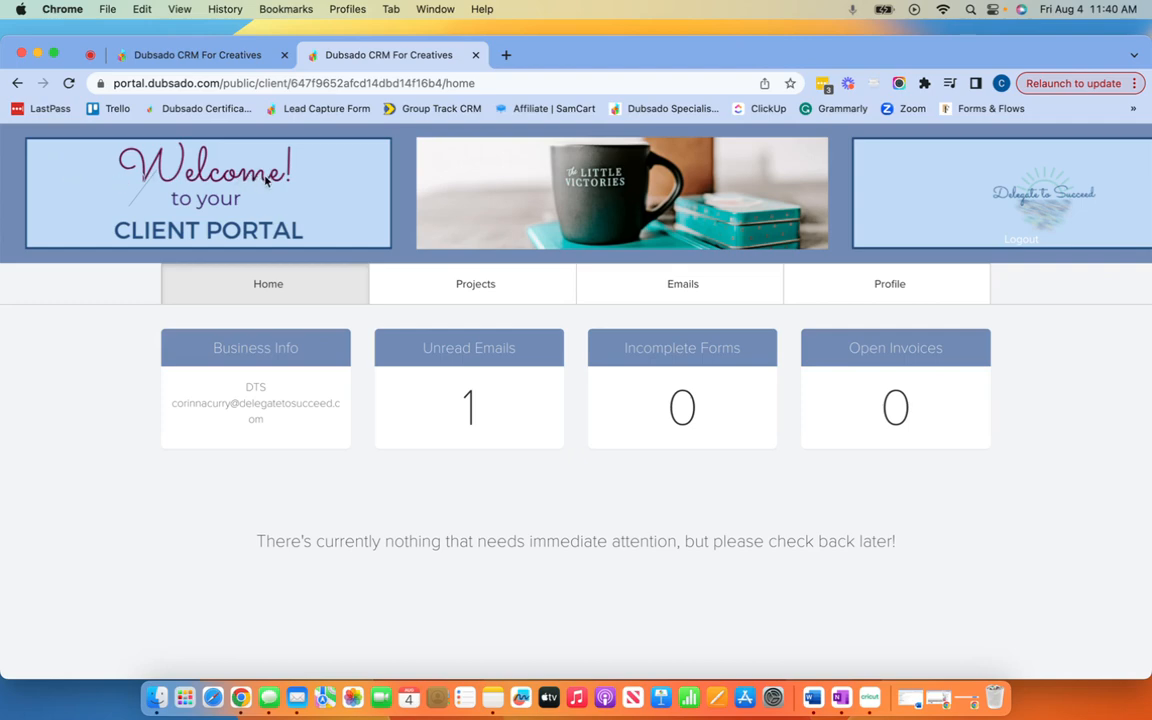
Step: Return from the client portal preview to the Portal Settings tab
left_click(212, 57)
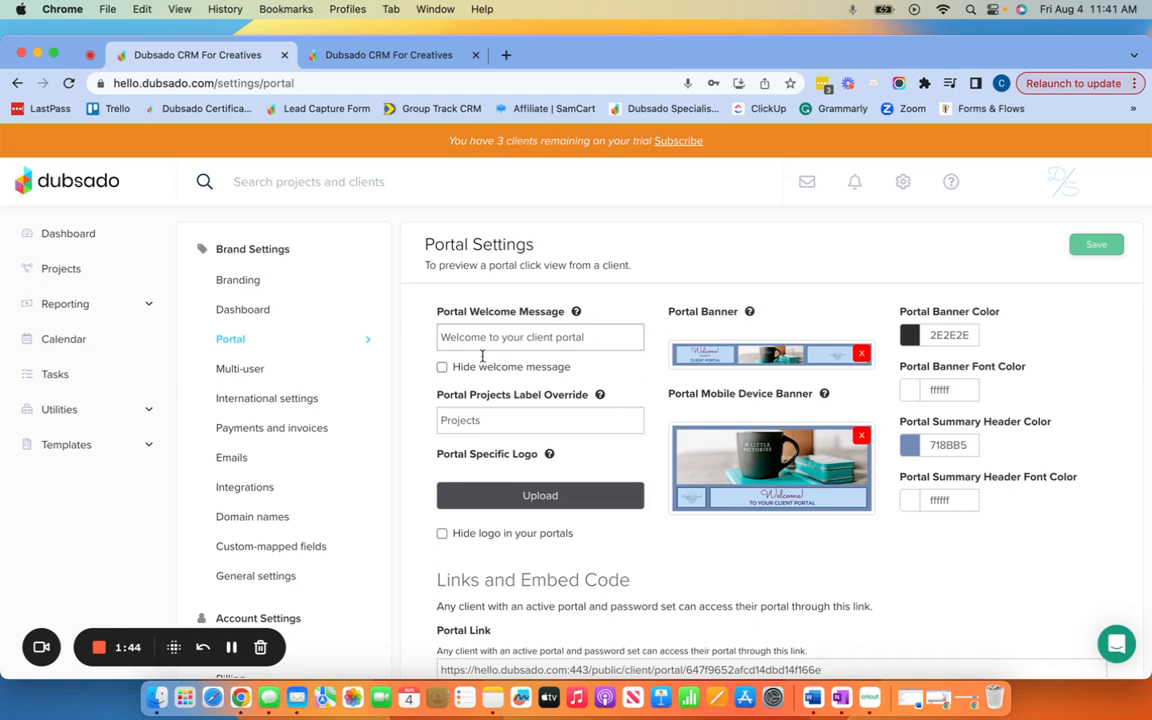
Step: Re-enable Hide welcome message and check the result in the client portal preview
left_click(442, 367)
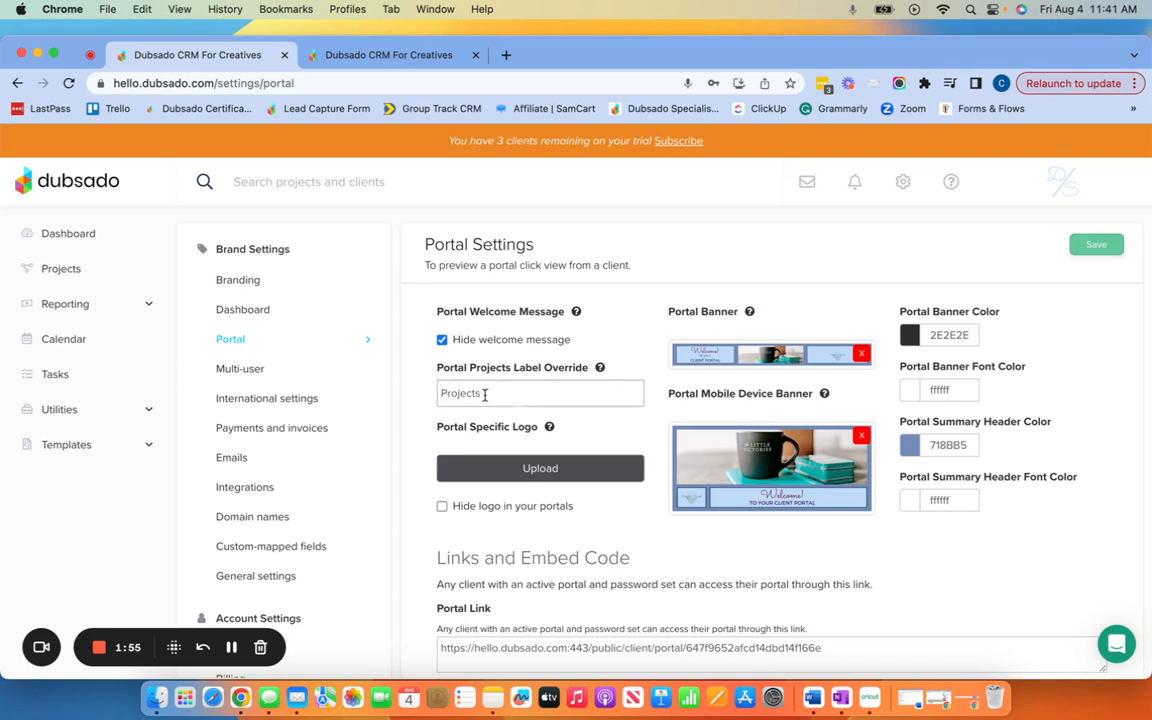
left_click(383, 57)
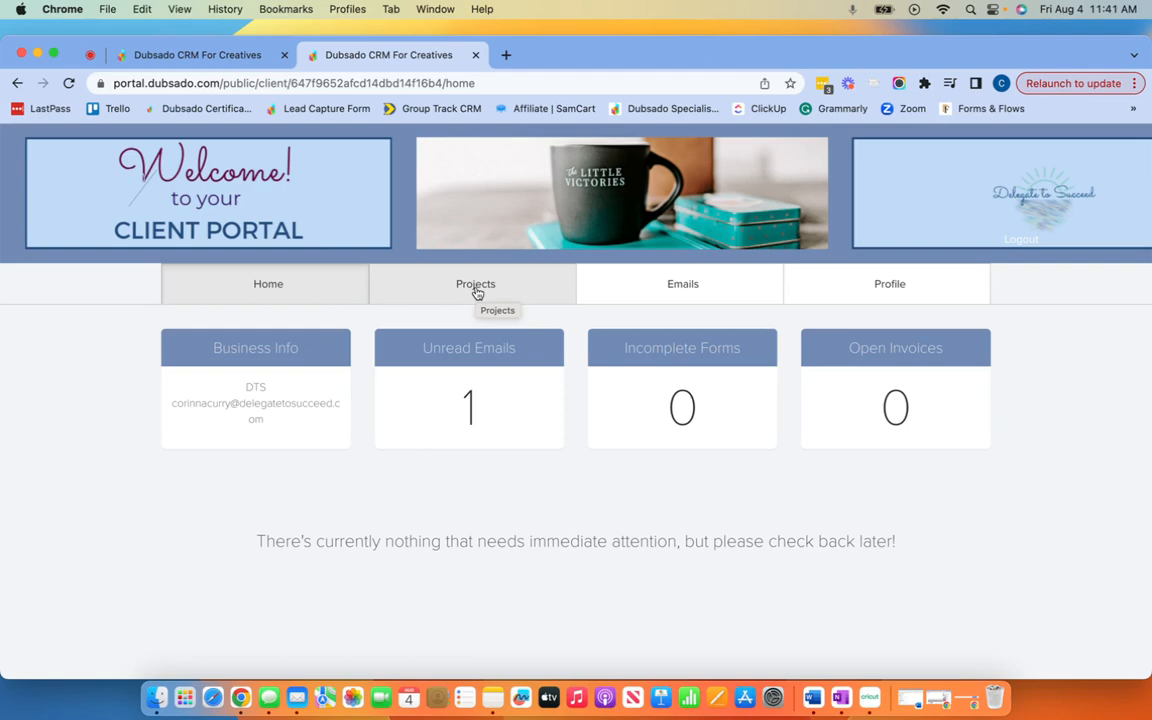
left_click(160, 52)
mouse_move(576, 312)
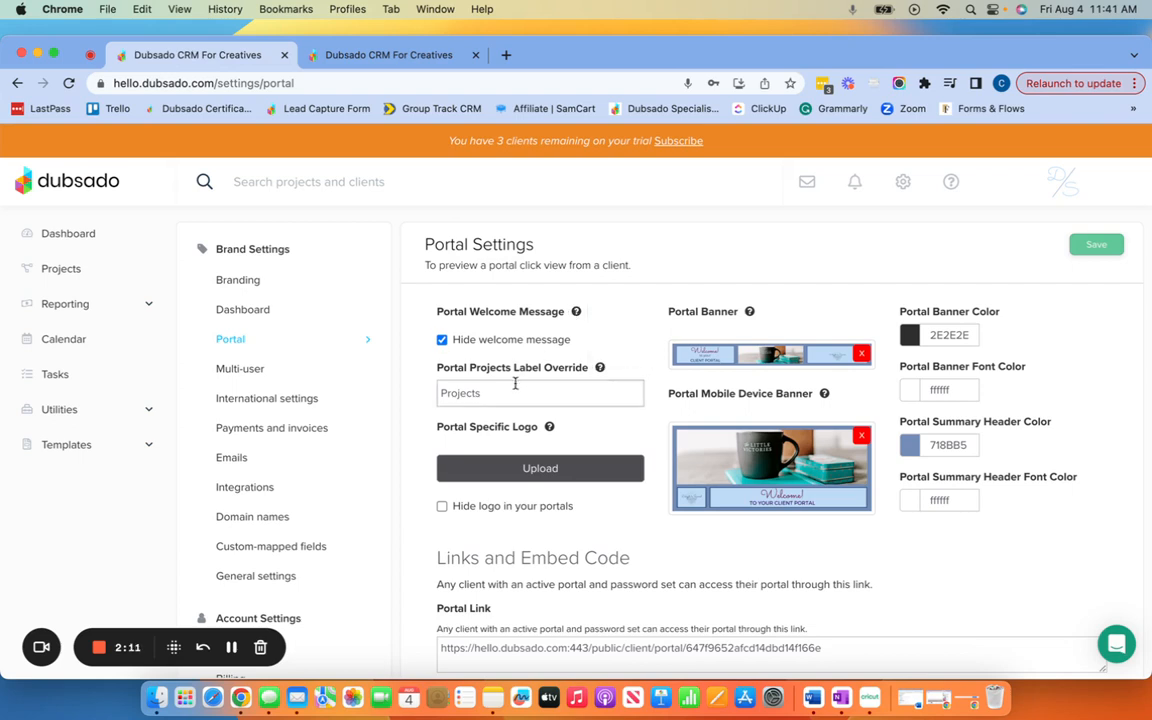
Step: Start a Portal Specific Logo upload, then compare with the client portal home page
scroll(533, 440, "down", 1)
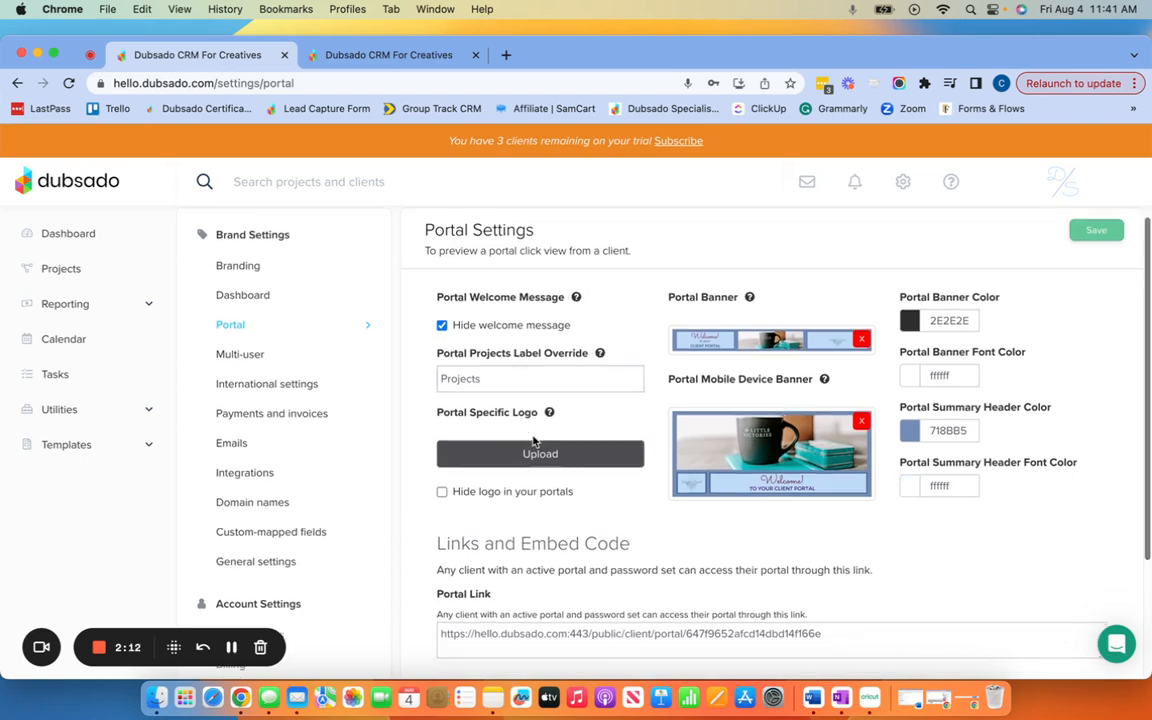
left_click(566, 455)
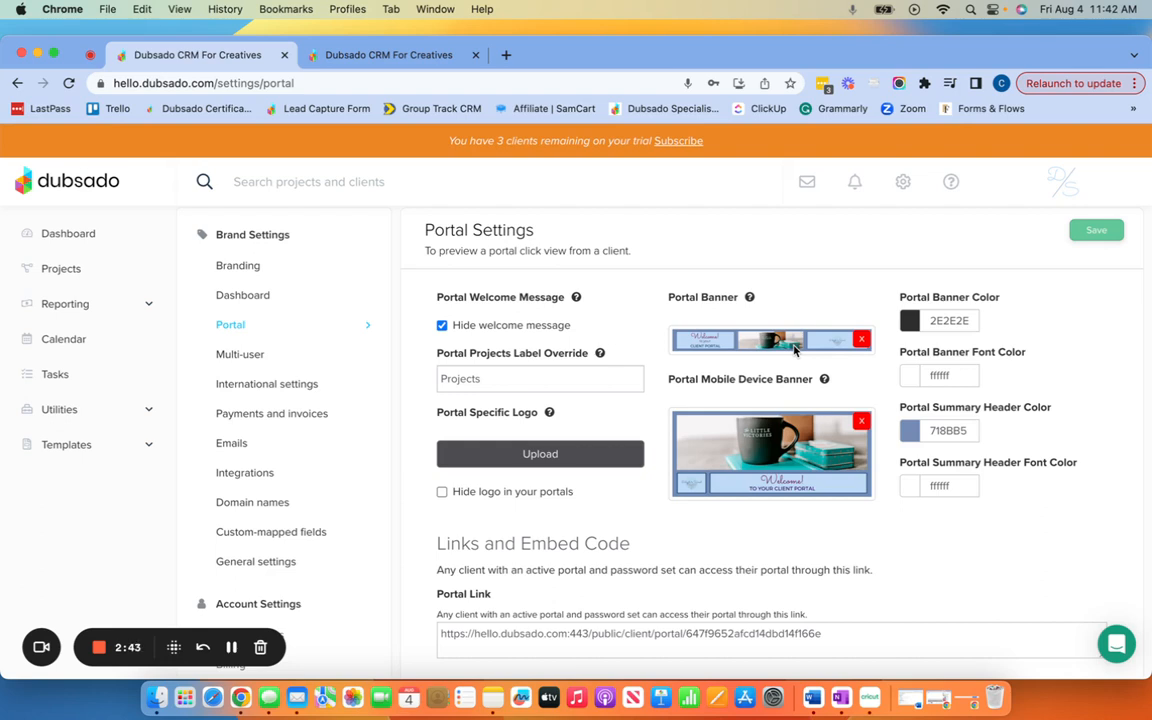
left_click(332, 53)
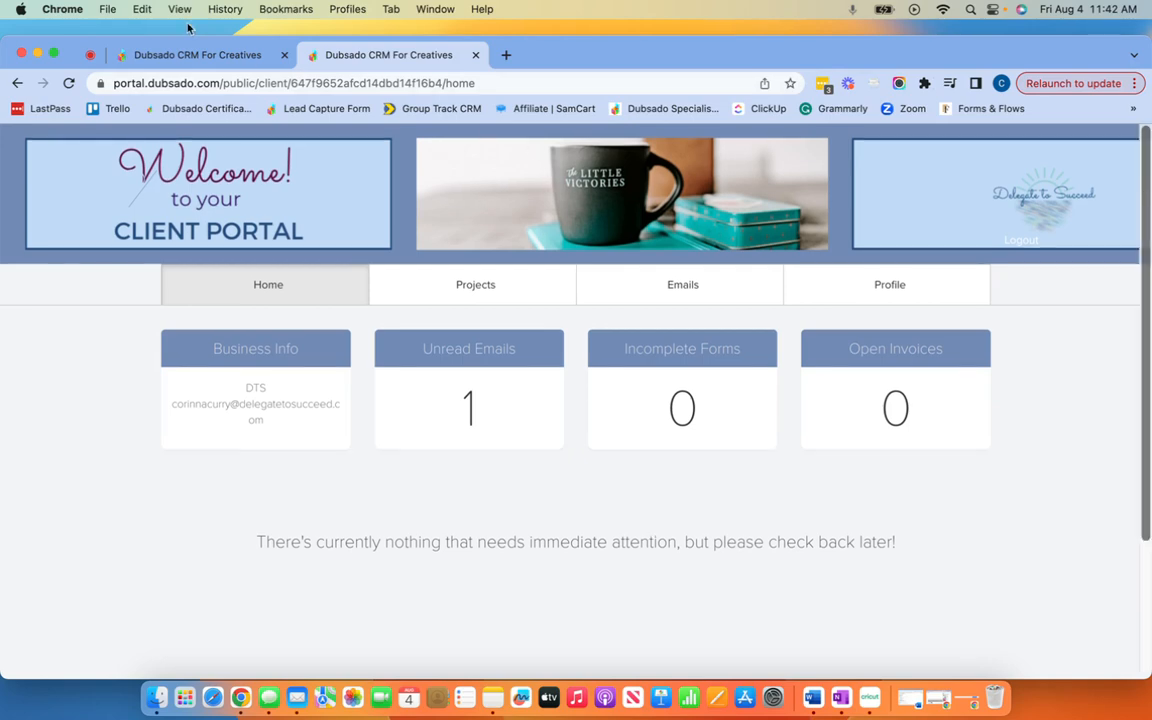
Step: Return to Portal Settings, where banner colour 2E2E2E is still set
left_click(218, 58)
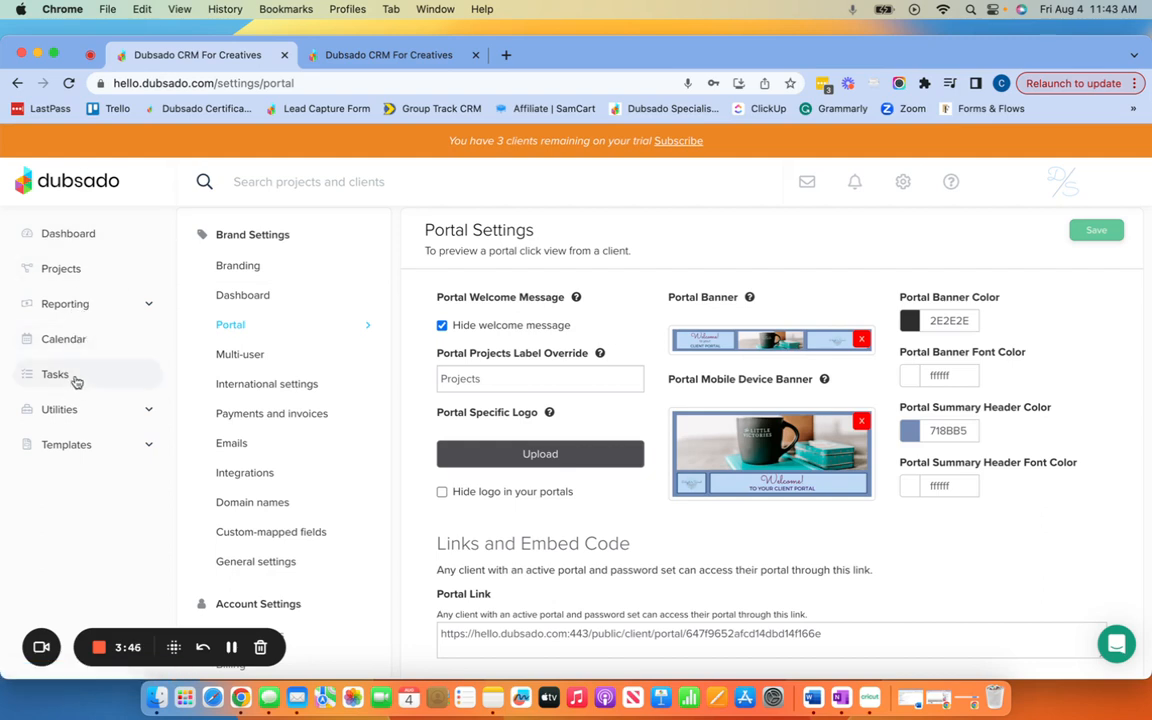
left_click(77, 414)
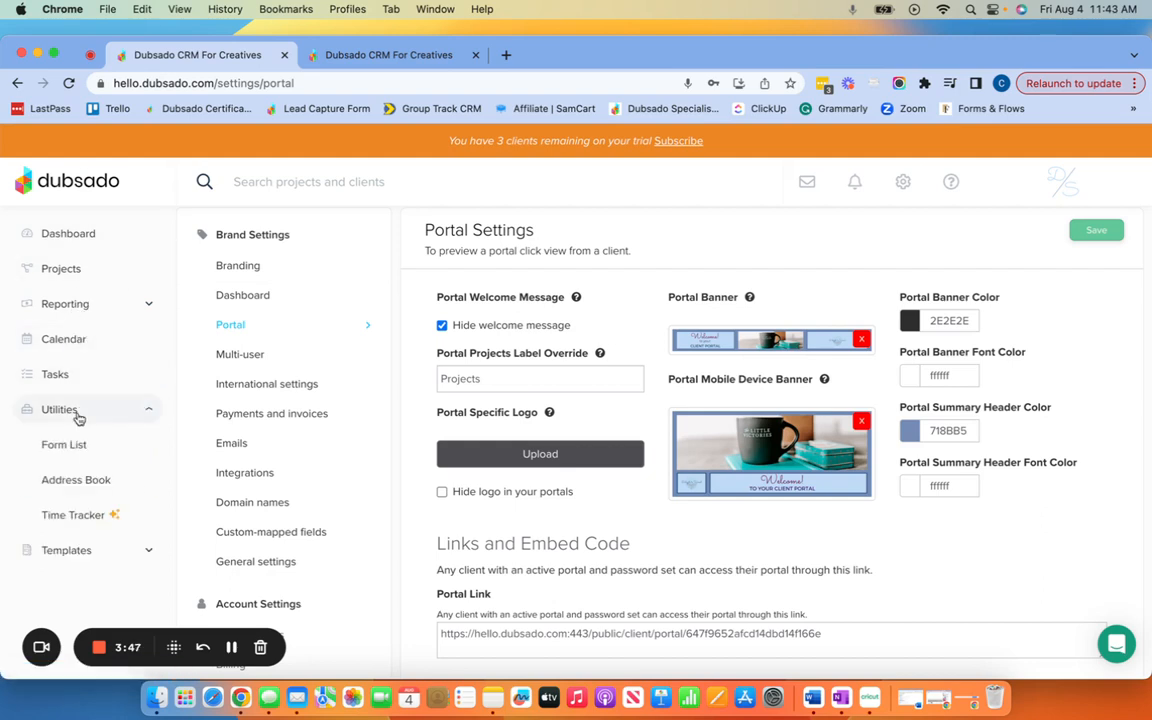
left_click(88, 483)
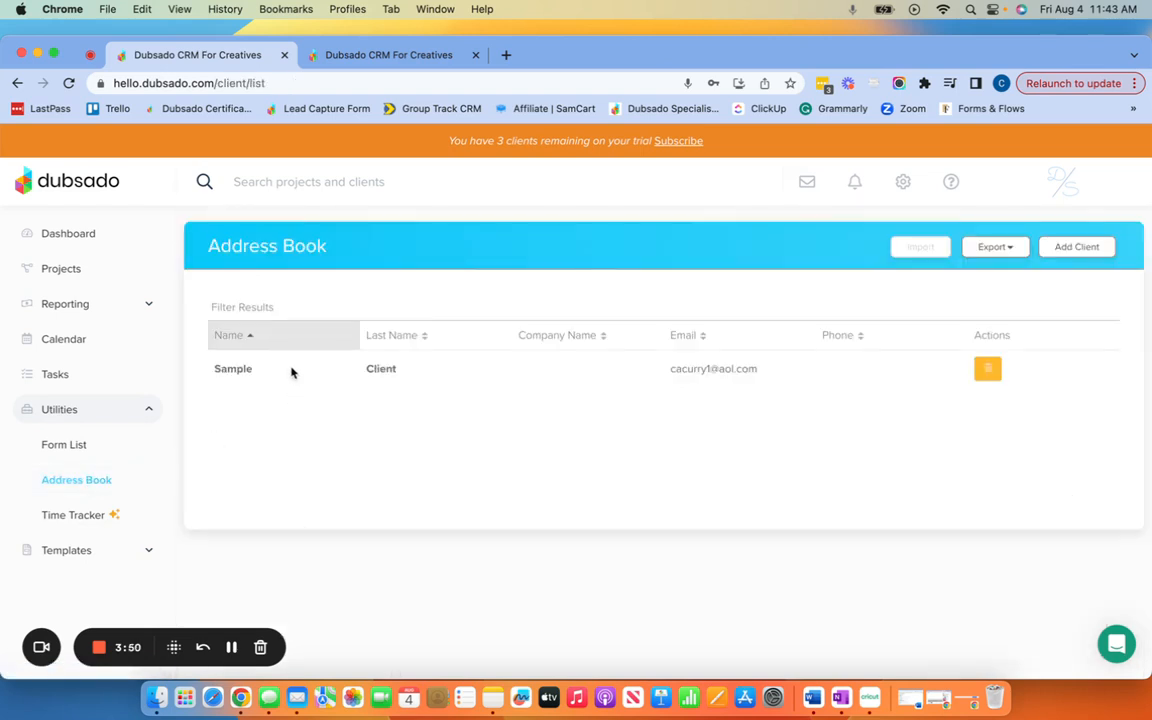
left_click(379, 370)
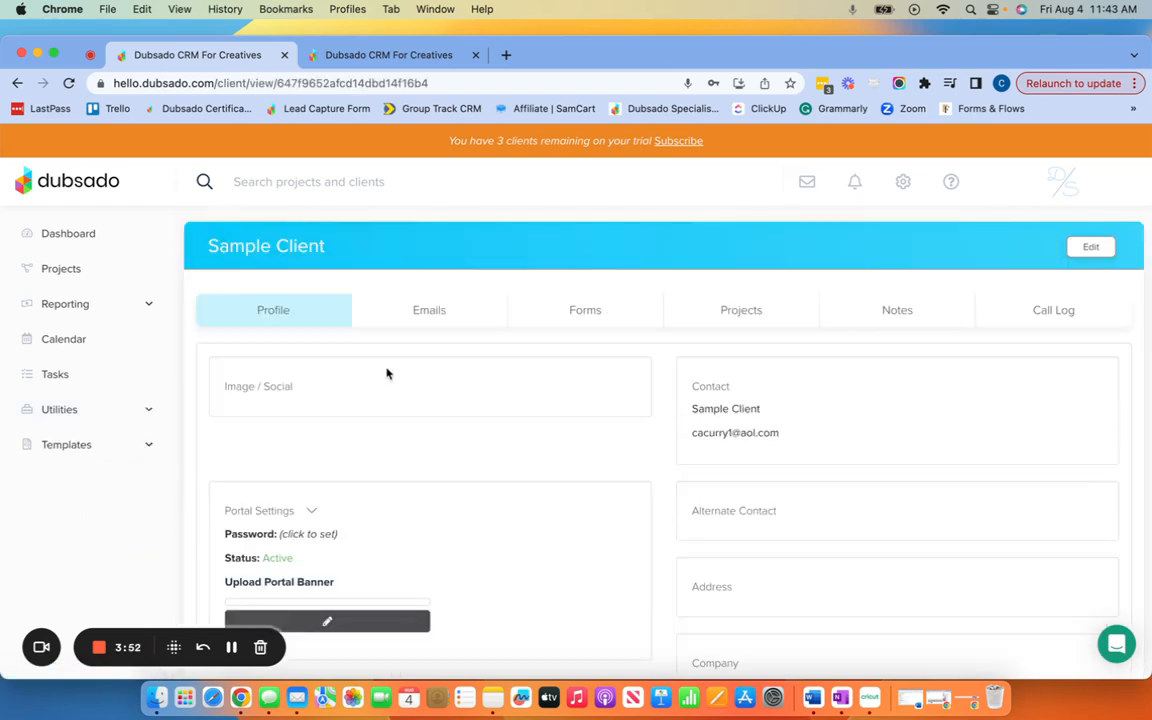
scroll(393, 386, "down", 3)
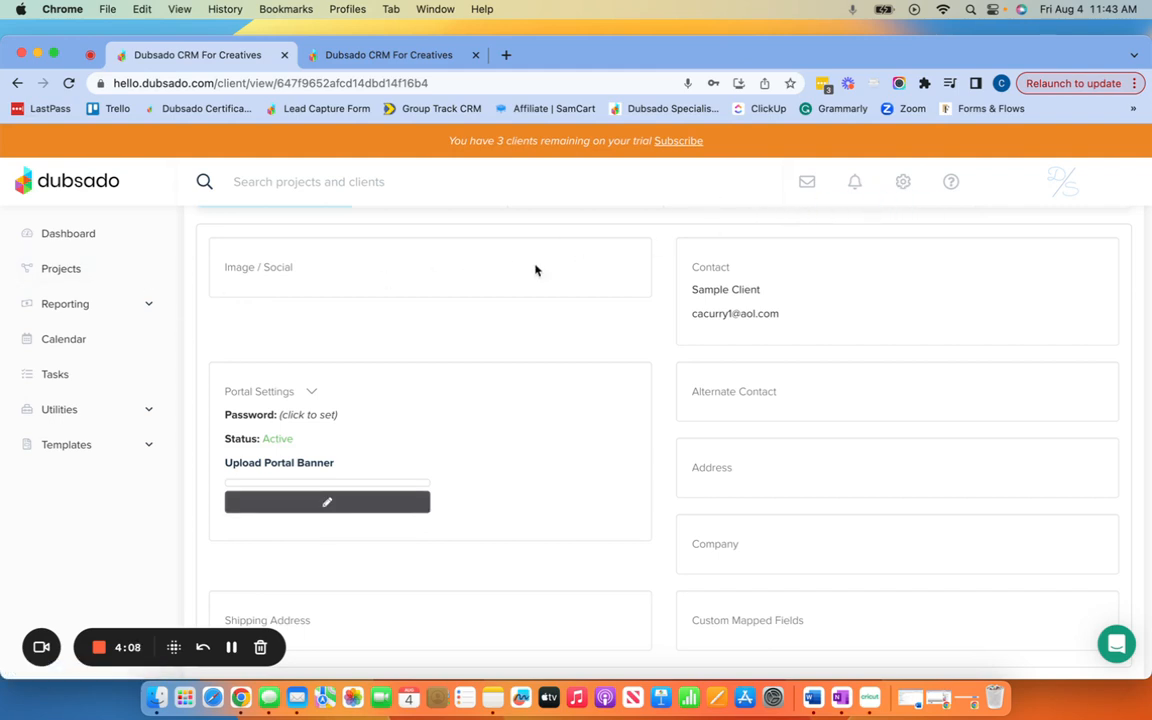
left_click(229, 337)
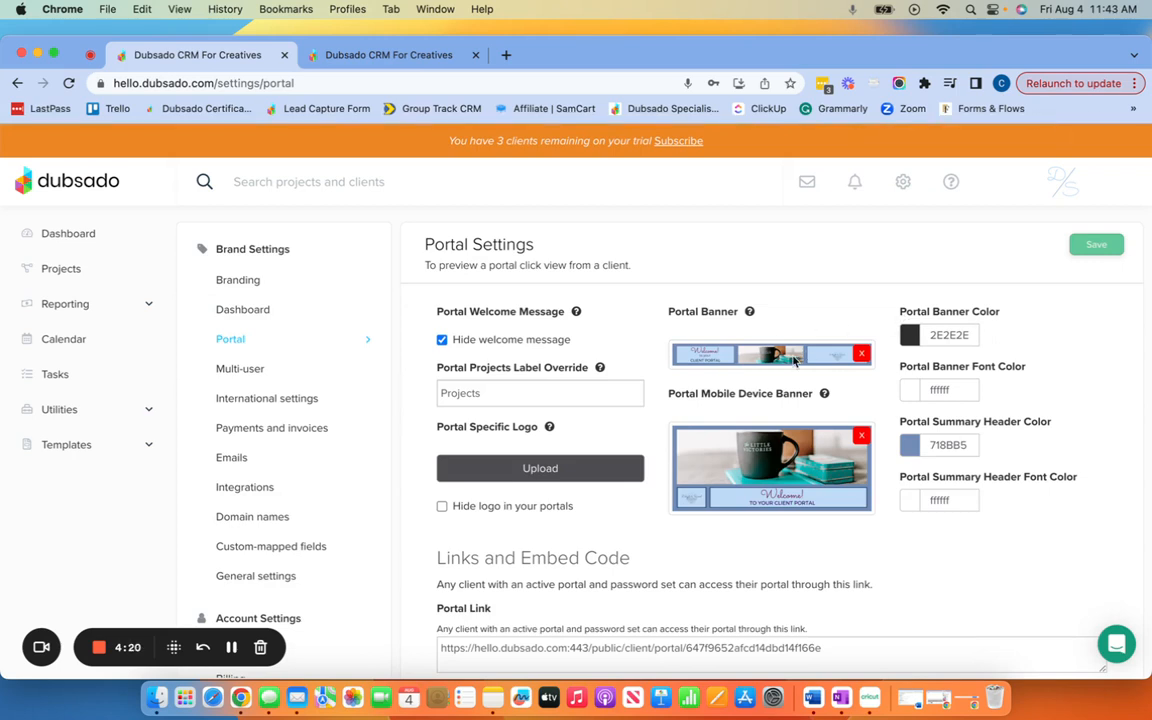
Step: Compare Portal Settings against the client portal preview repeatedly, ending on the portal
left_click(363, 58)
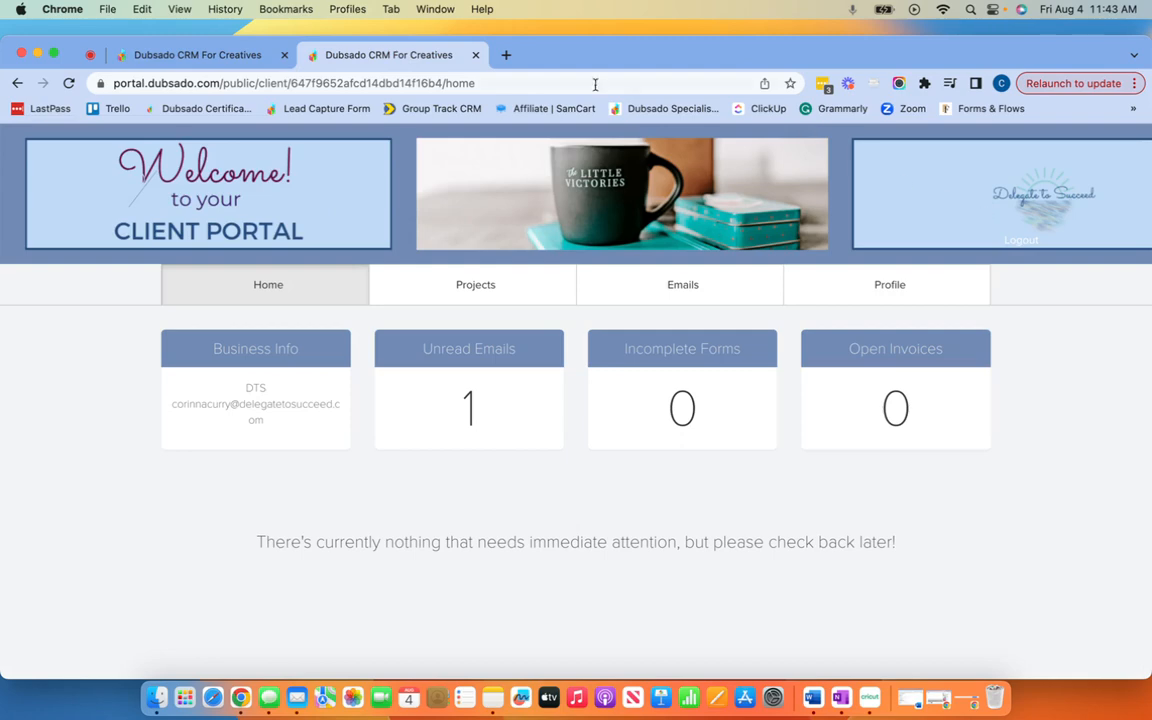
left_click(200, 56)
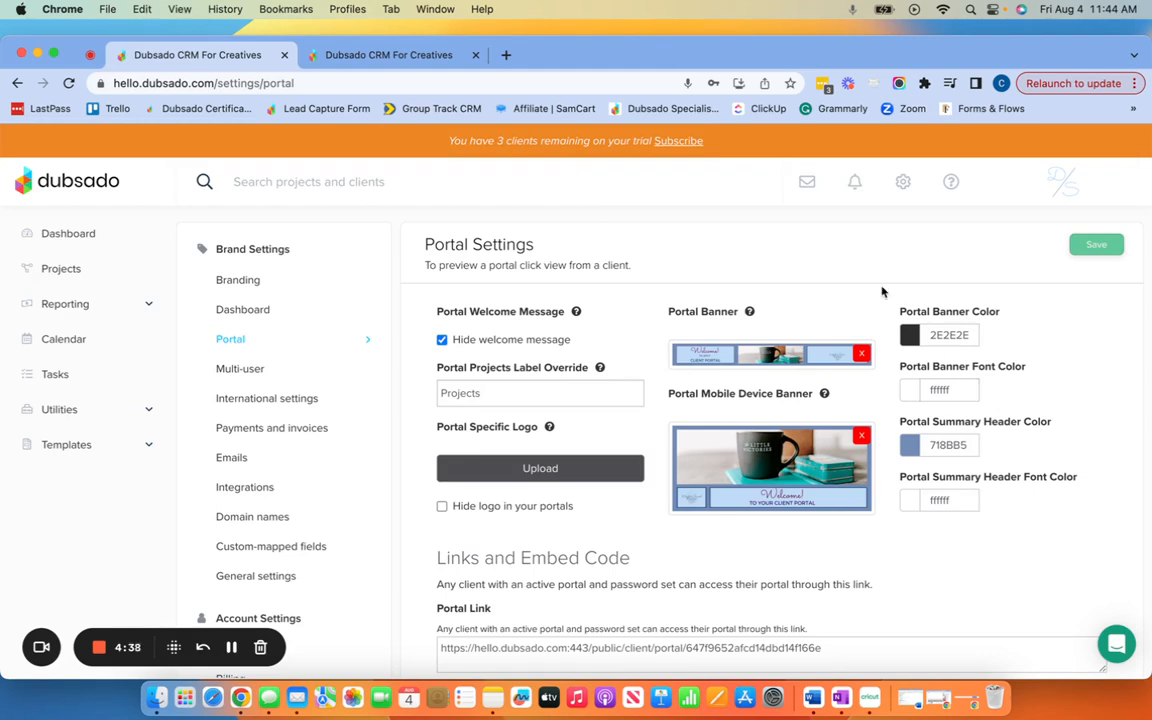
left_click(380, 58)
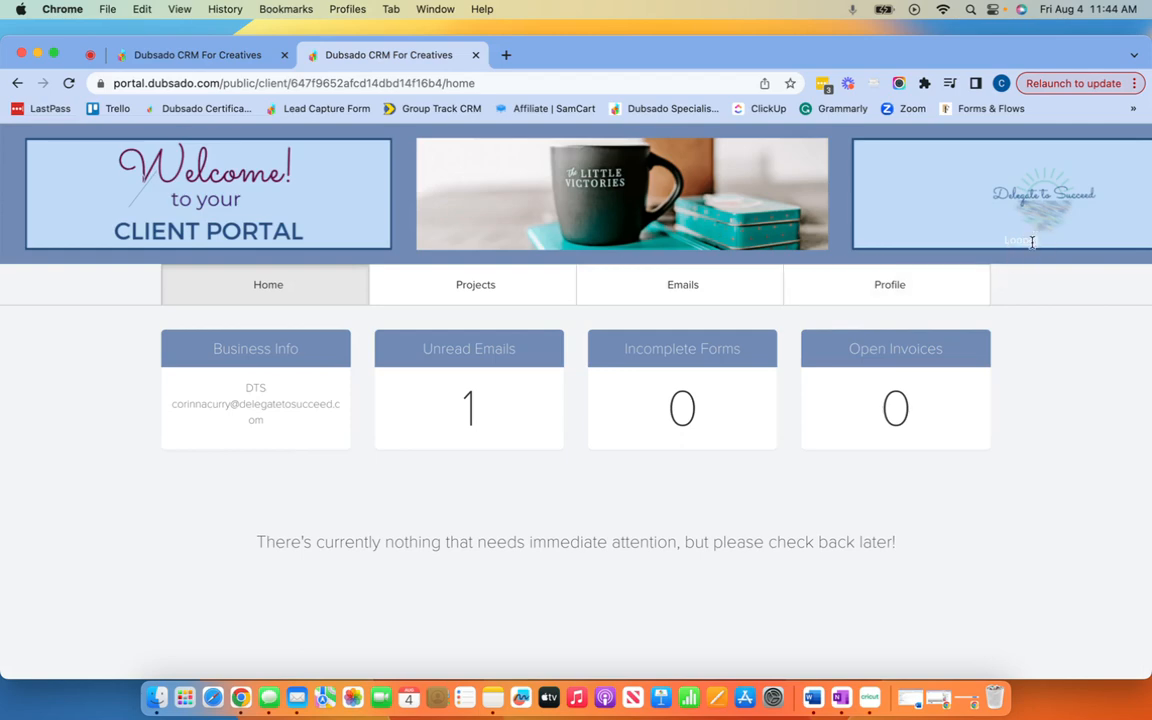
left_click(255, 57)
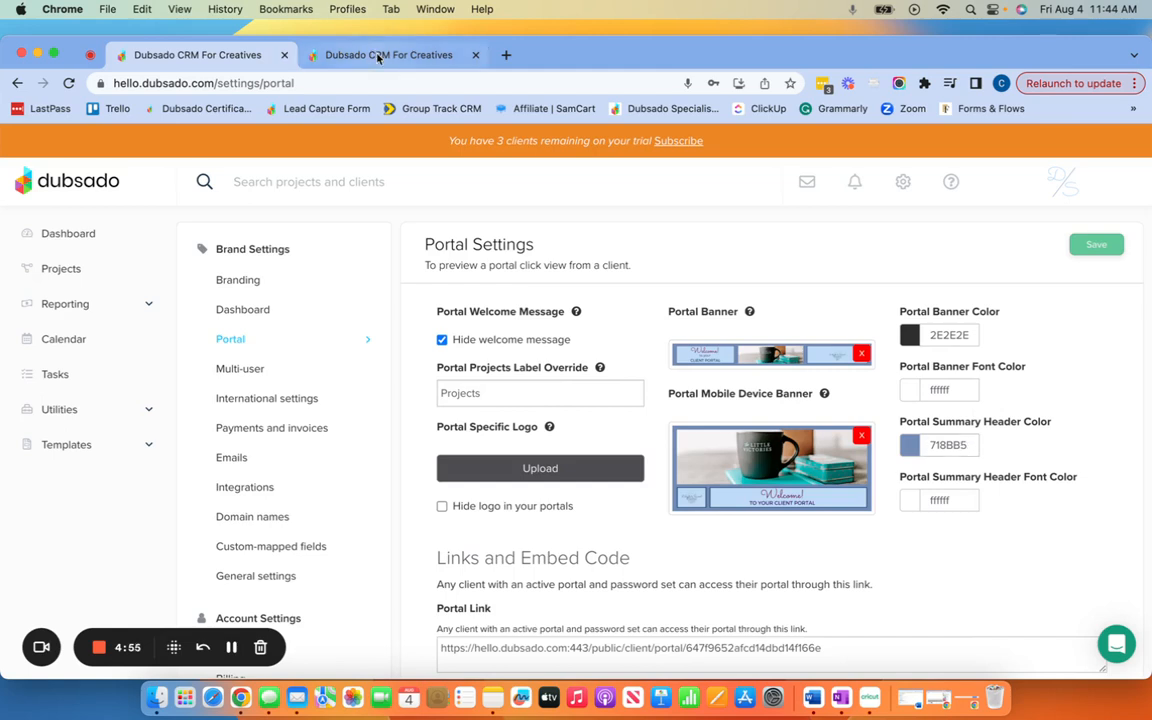
left_click(341, 52)
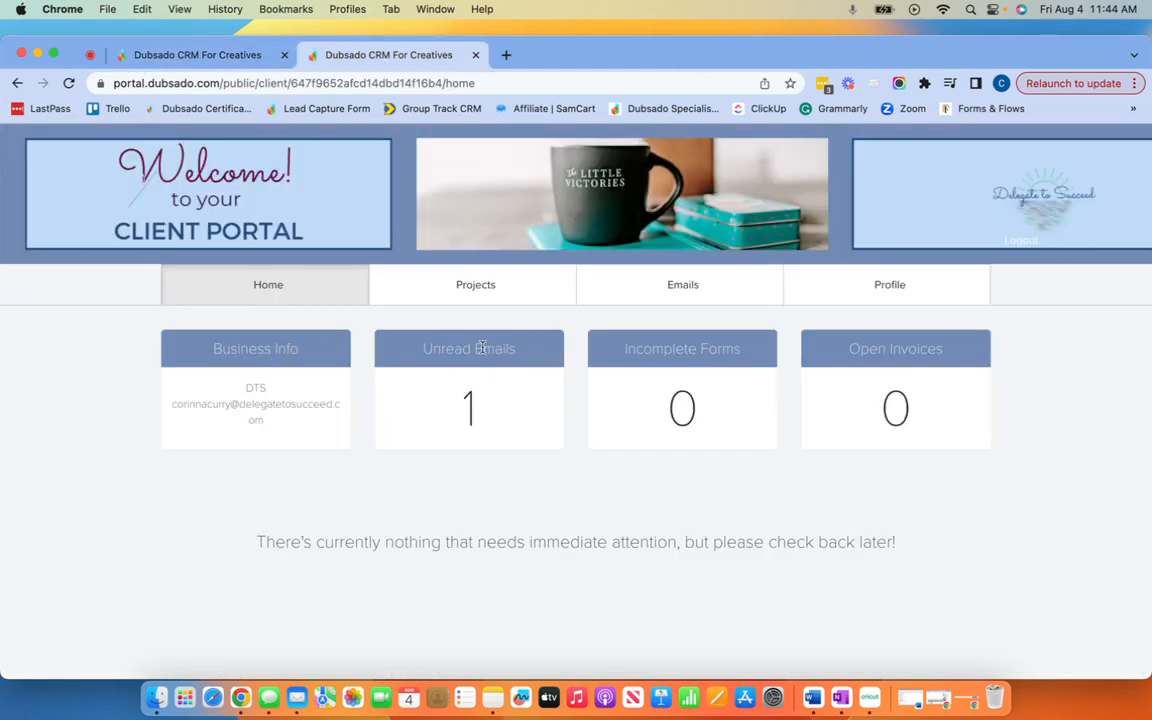
left_click(163, 54)
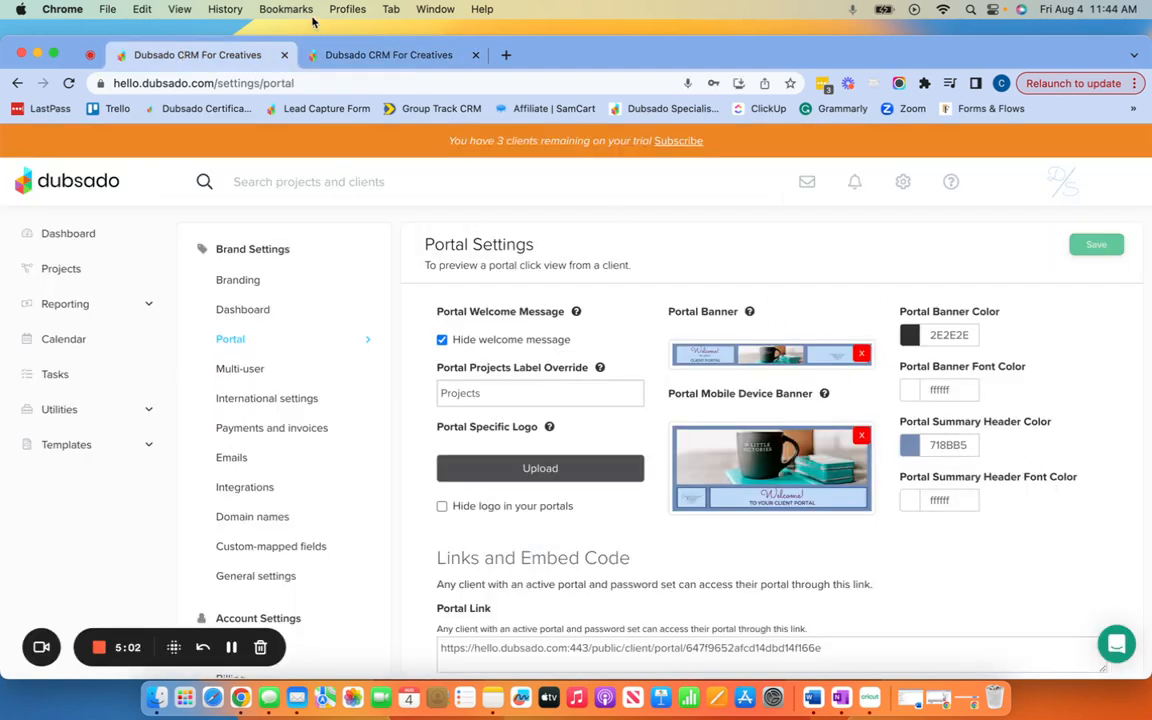
left_click(352, 54)
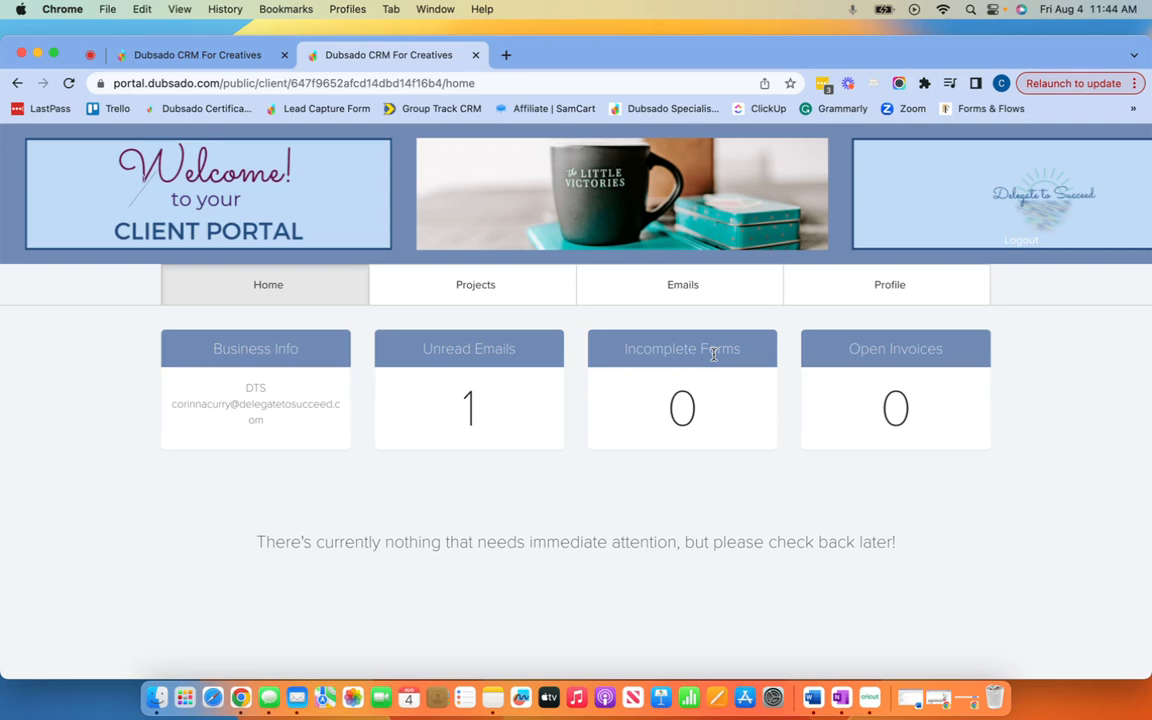
Step: Go back to the settings tab and open the Projects list
left_click(252, 58)
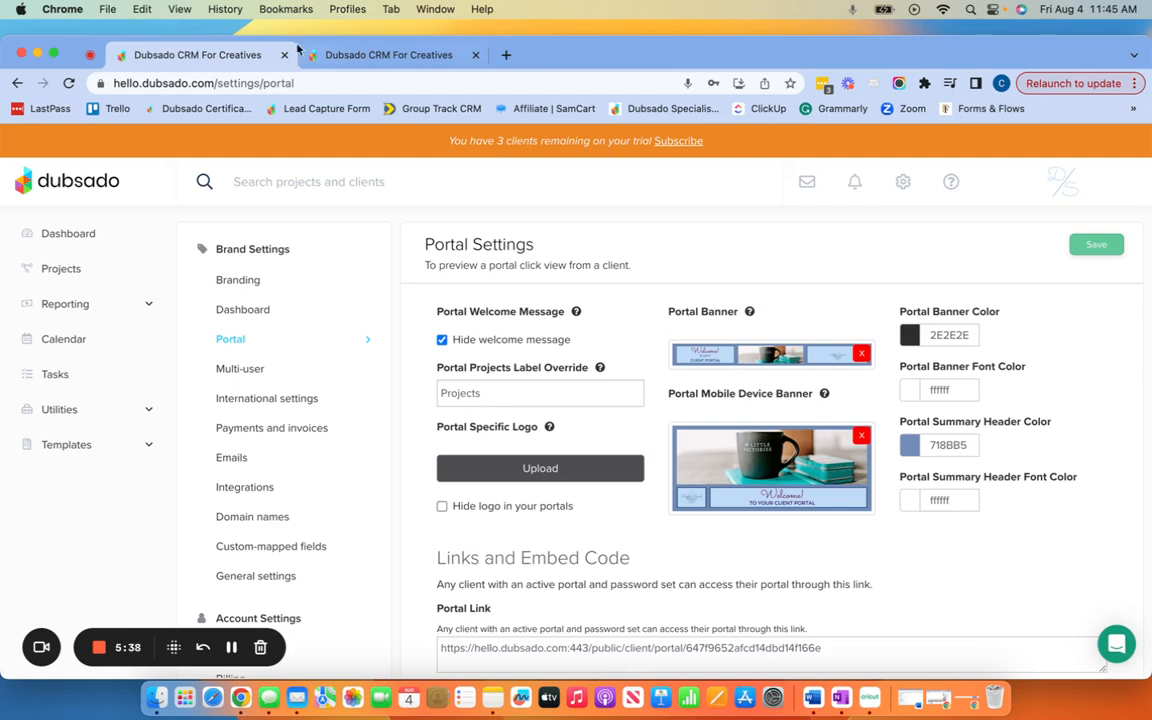
left_click(63, 271)
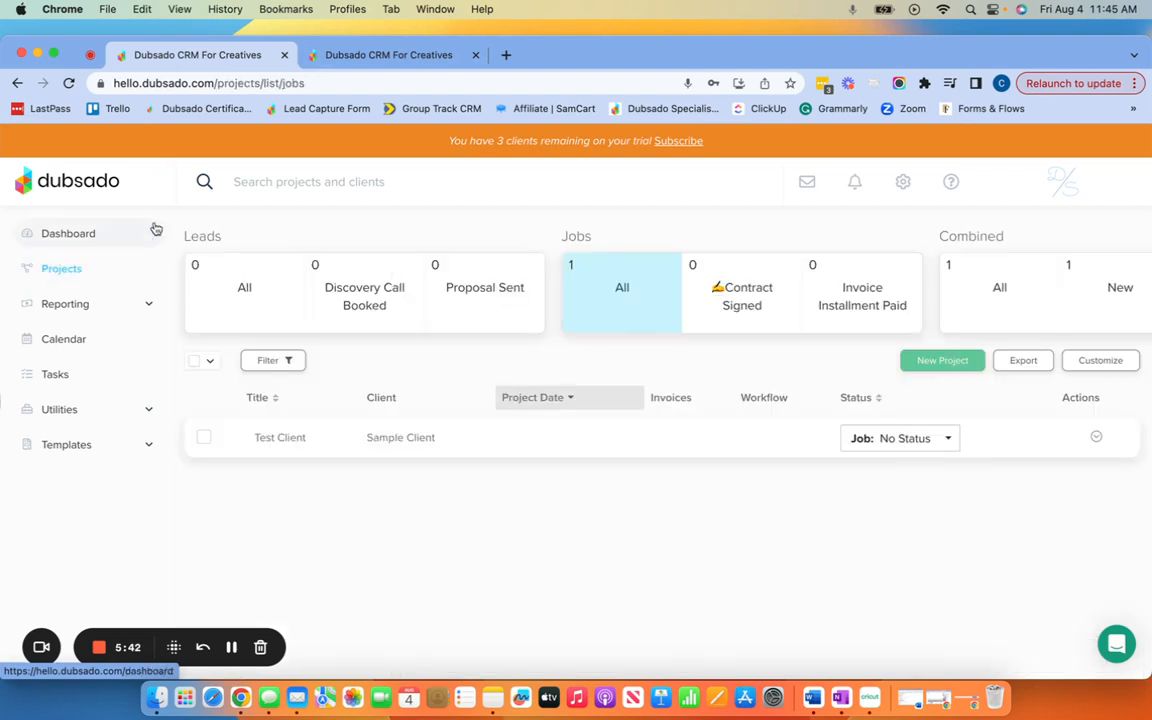
Step: Open the Test Client project and expand its Portal options: View, Send, Deactivate
left_click(300, 446)
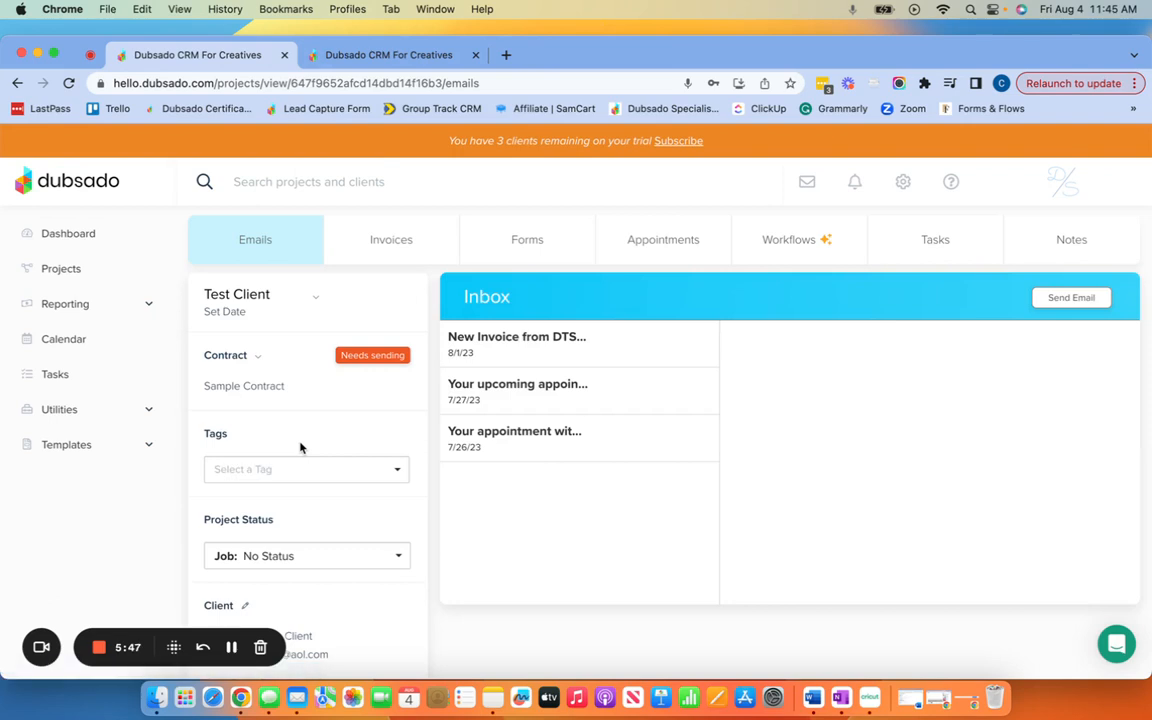
scroll(332, 425, "down", 5)
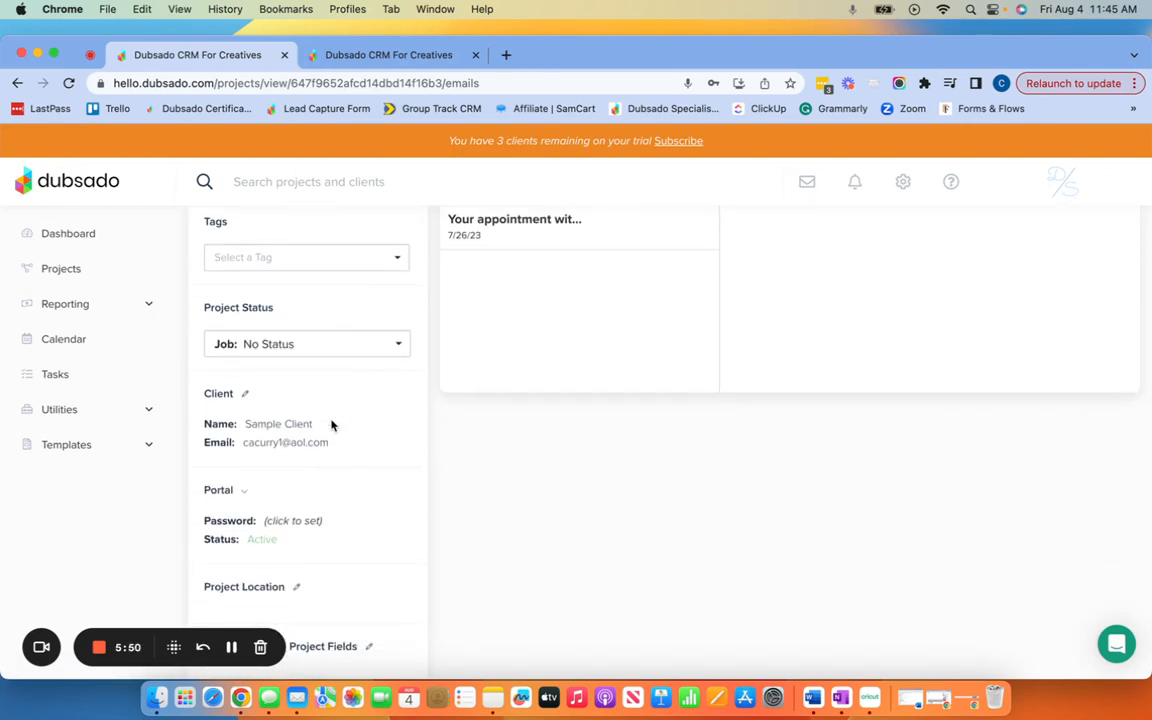
scroll(332, 425, "down", 2)
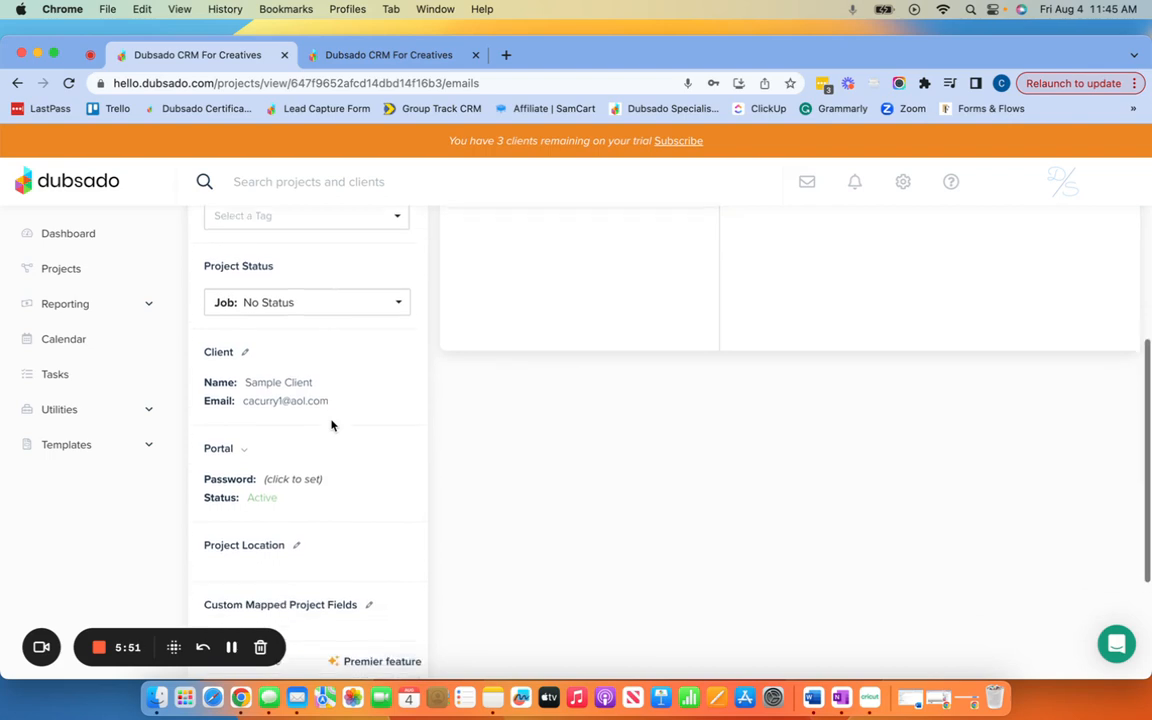
left_click(244, 440)
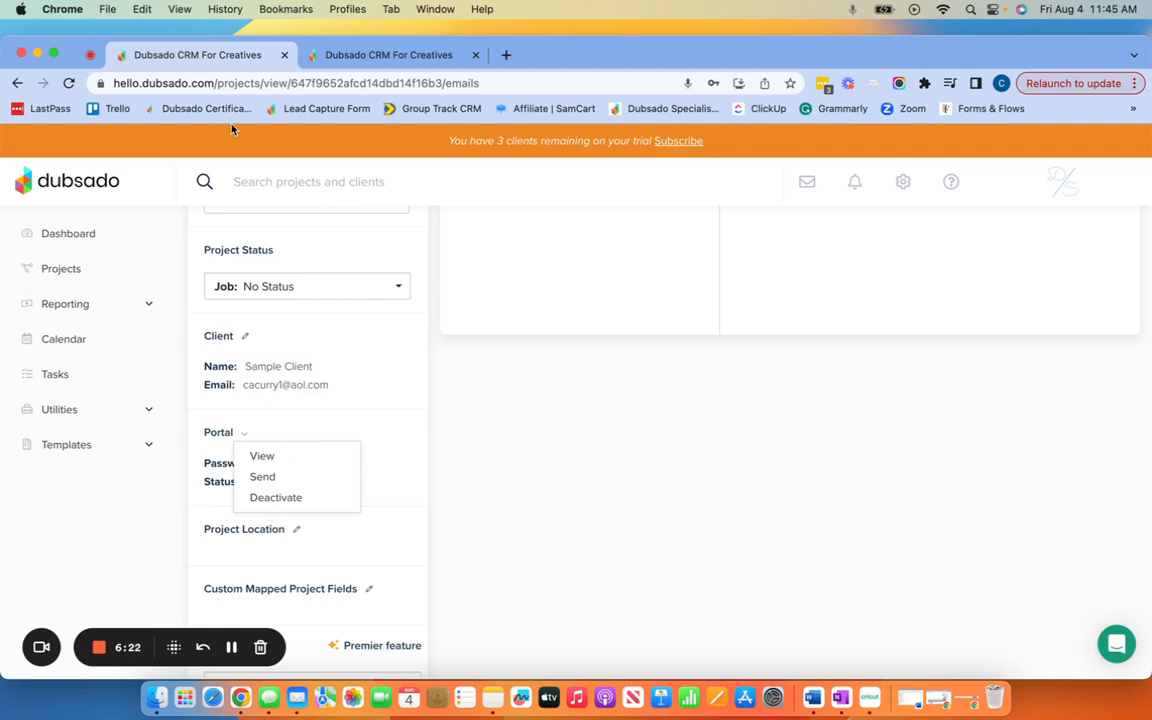
Step: Close the Portal dropdown and read the Password '(click to set)' tooltip
left_click(375, 383)
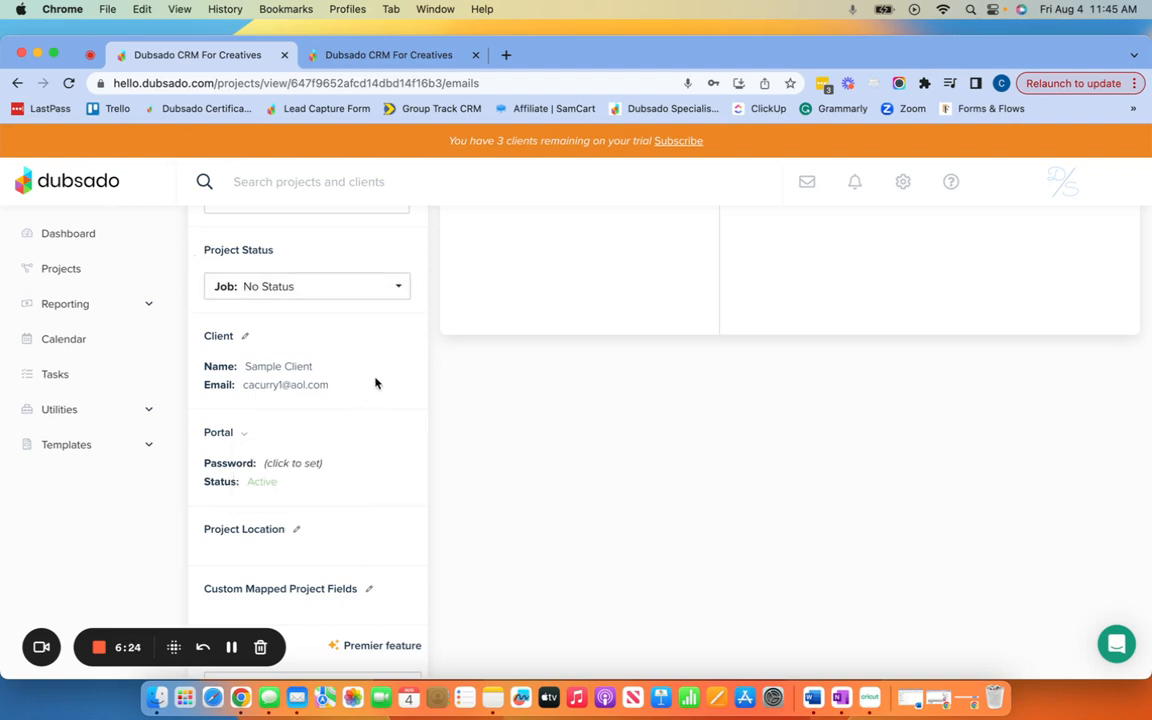
scroll(375, 383, "down", 2)
scroll(375, 383, "up", 2)
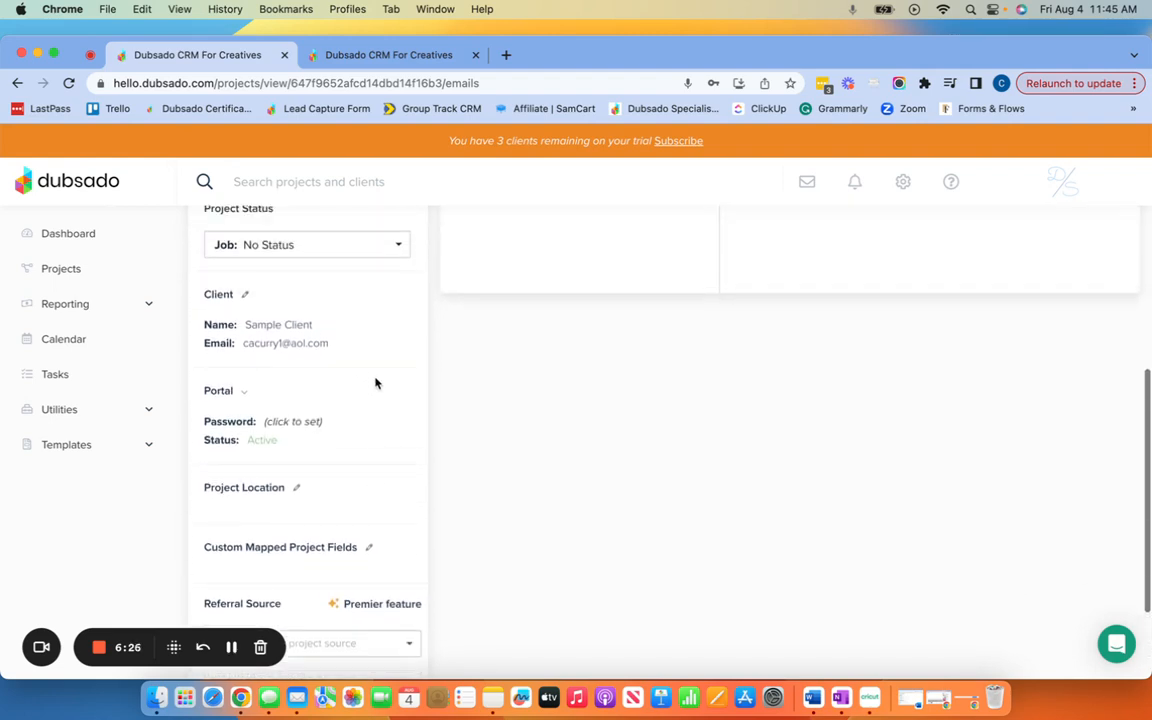
mouse_move(314, 424)
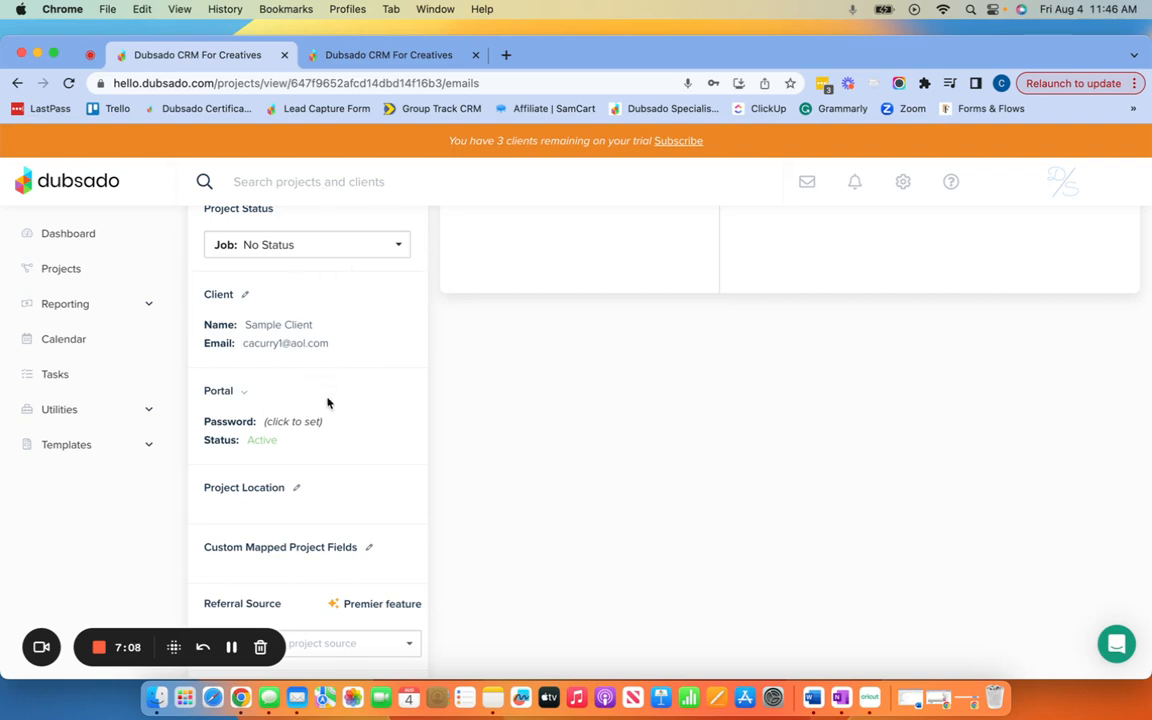
scroll(327, 402, "down", 2)
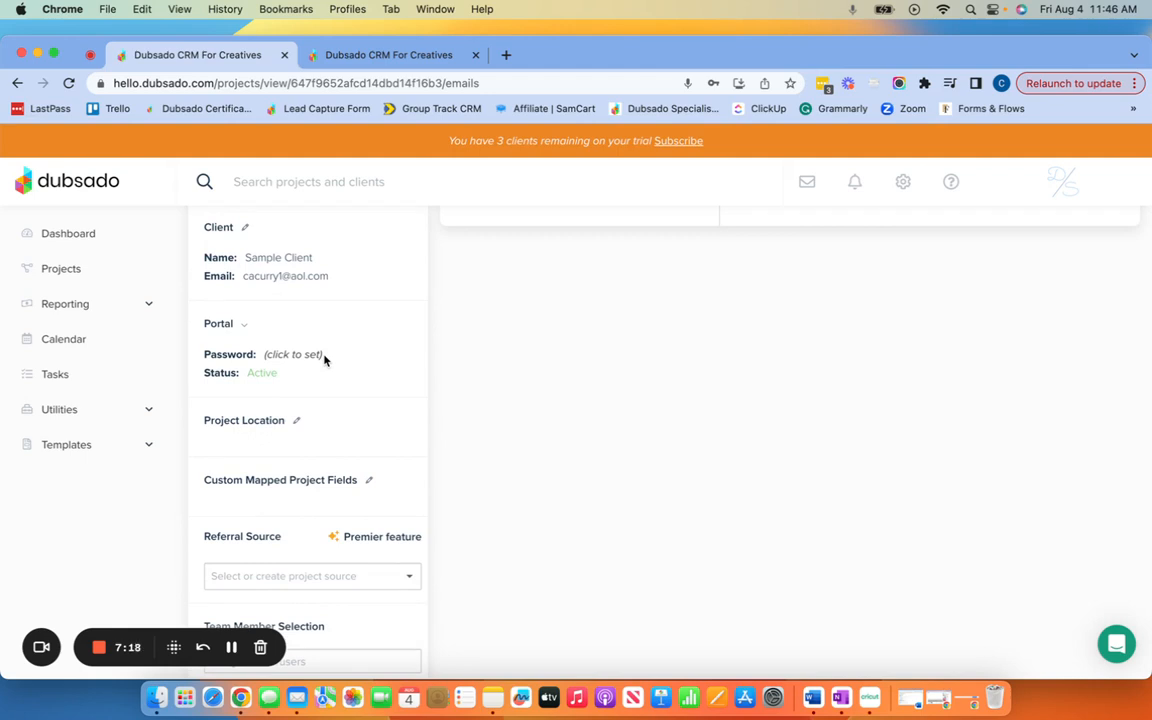
left_click(243, 327)
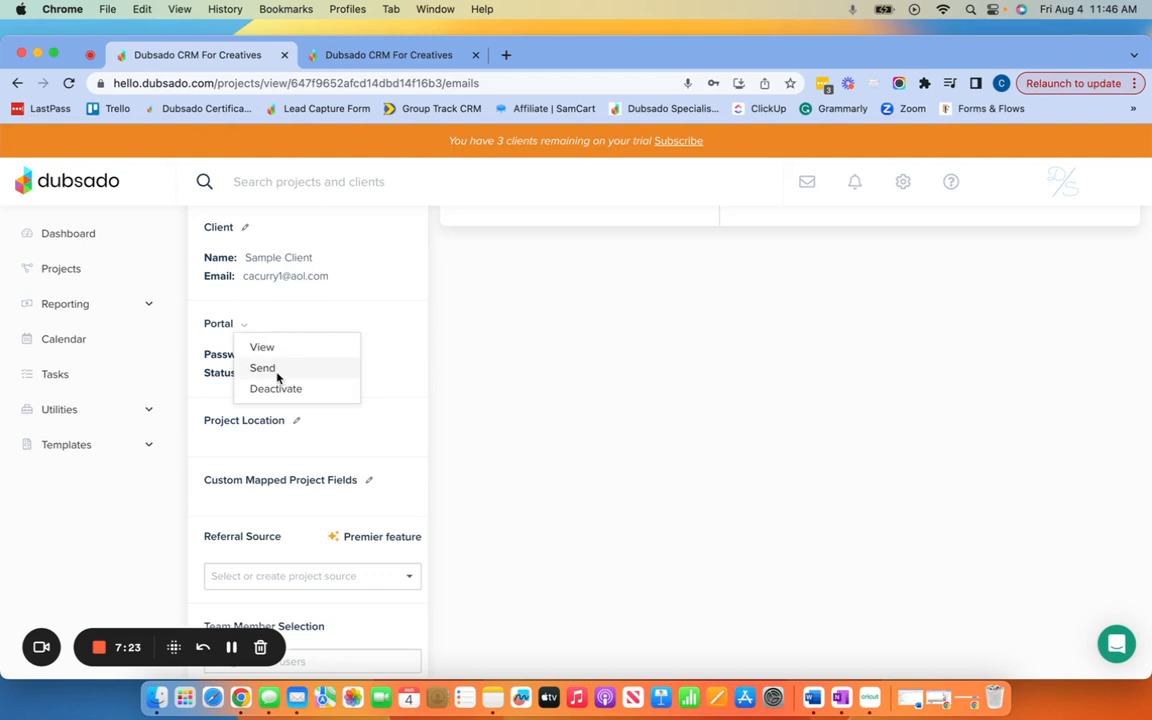
left_click(262, 369)
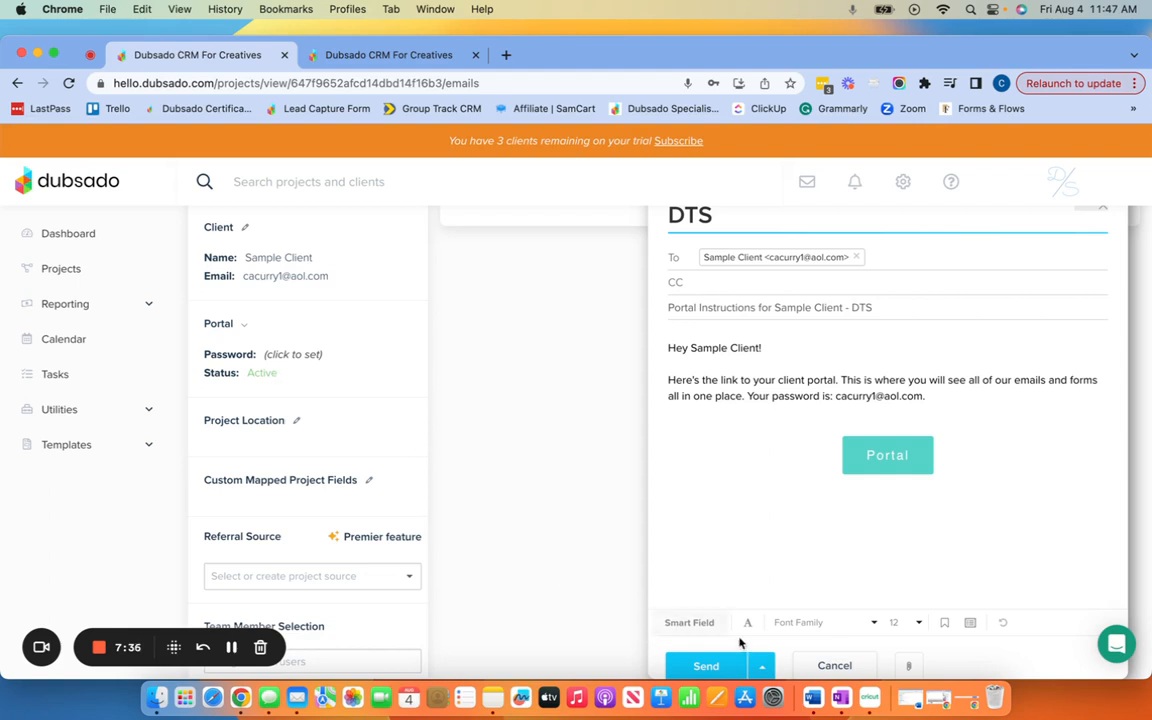
left_click(810, 665)
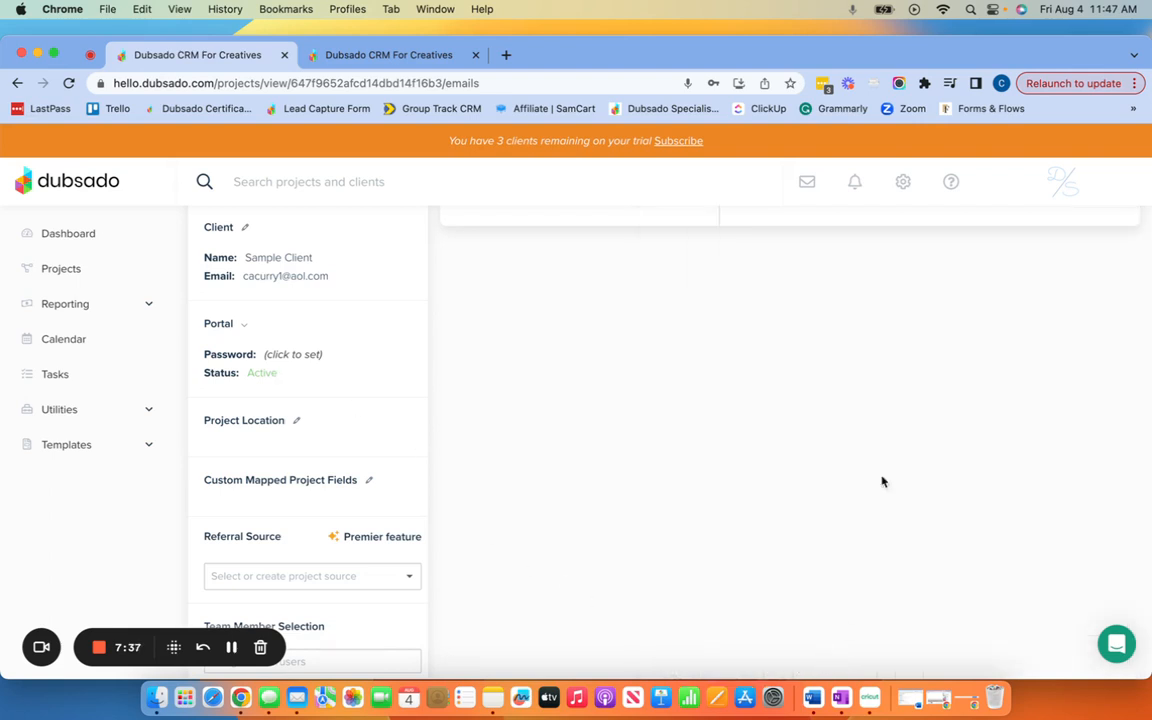
Step: Open the Send Portal canned email template from Templates and review its subject and body
left_click(48, 446)
left_click(63, 556)
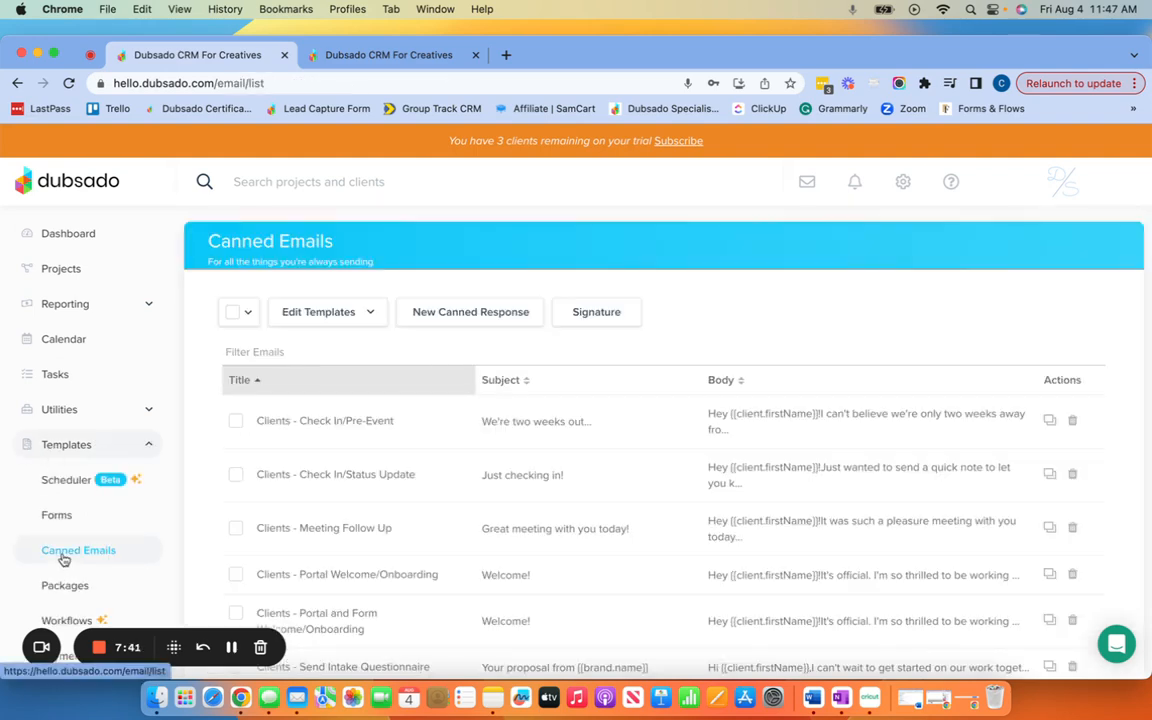
left_click(335, 318)
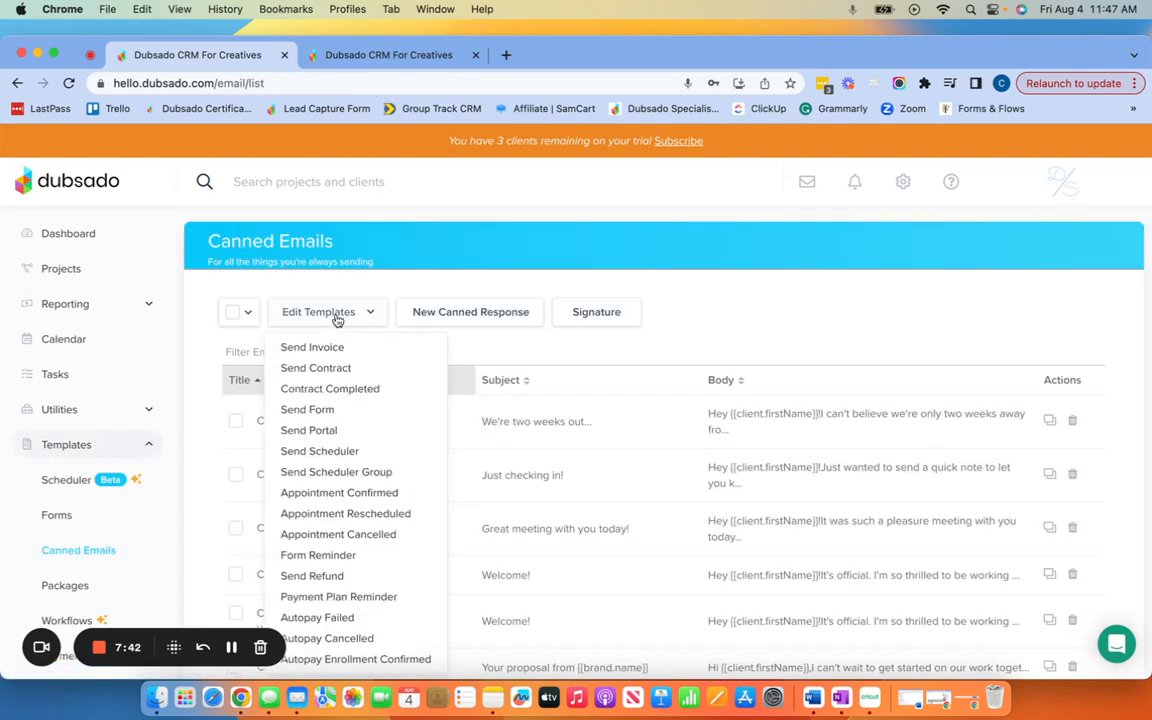
left_click(317, 433)
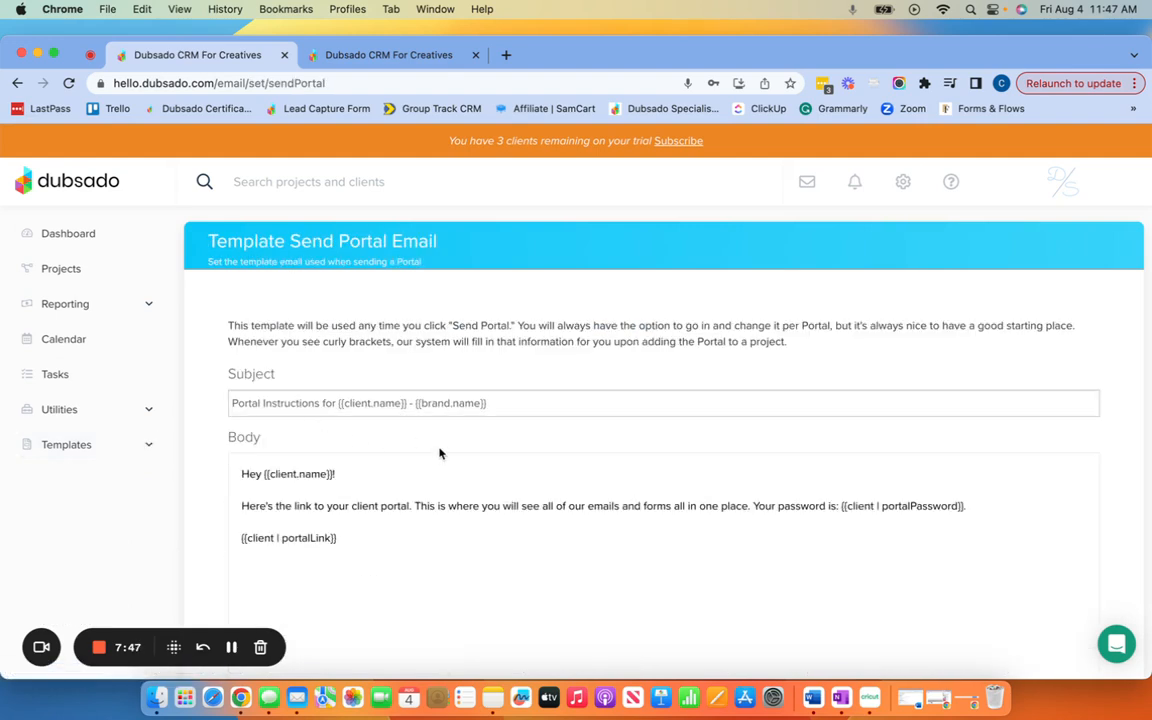
scroll(439, 453, "down", 2)
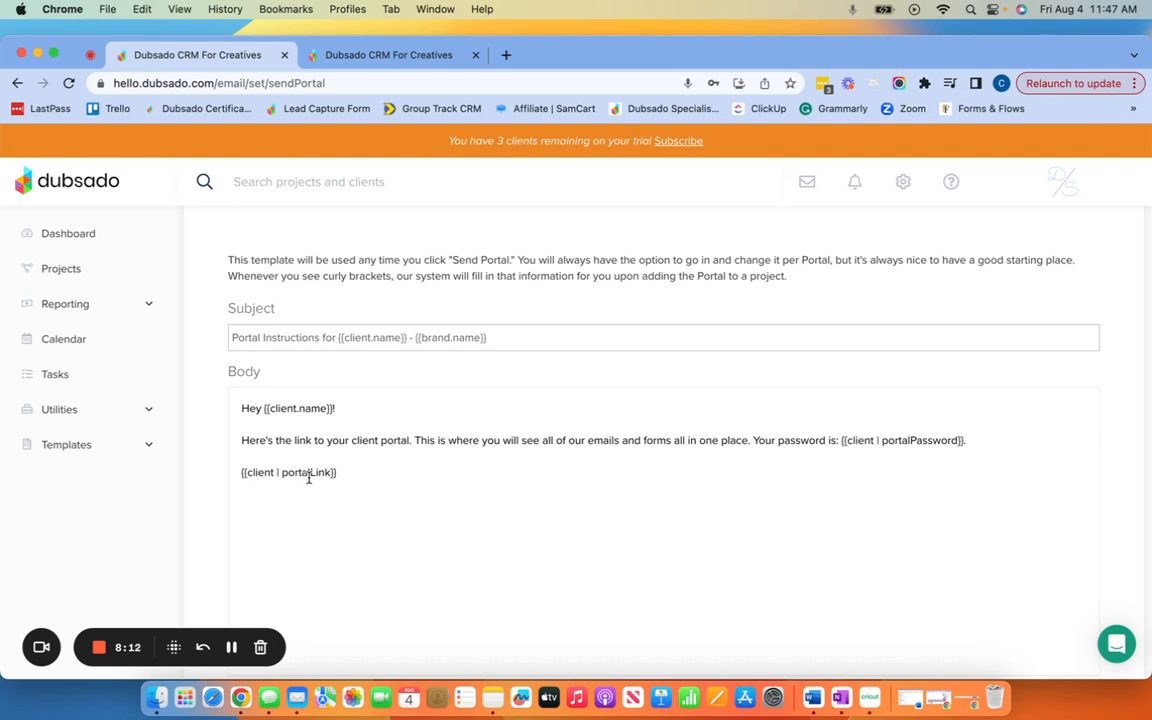
left_click(84, 446)
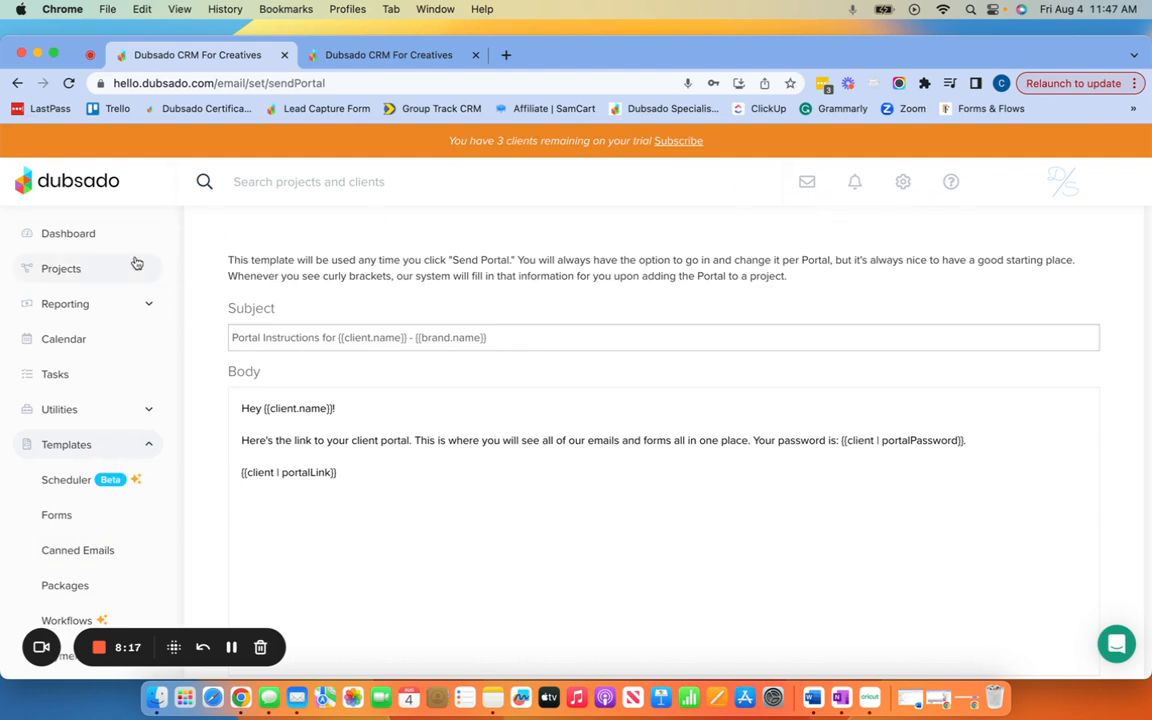
Step: Draft a Portal Instructions email to Sample Client from the Test Client project, with Canned Emails open behind it
left_click(85, 269)
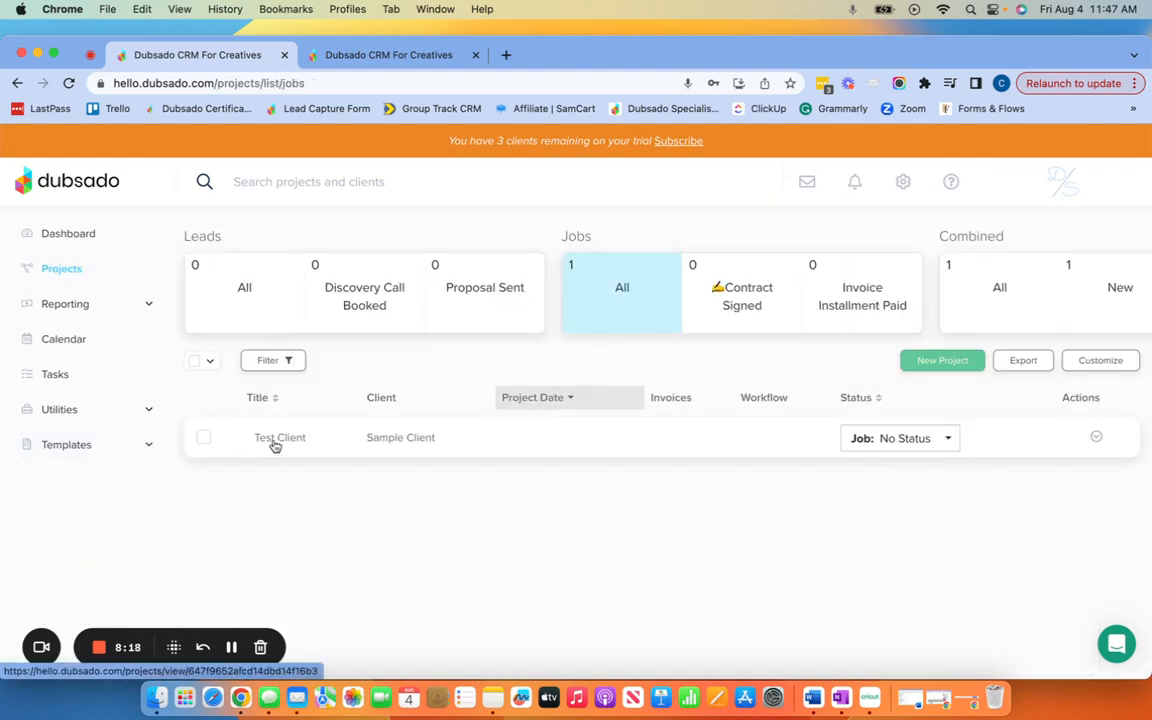
left_click(275, 446)
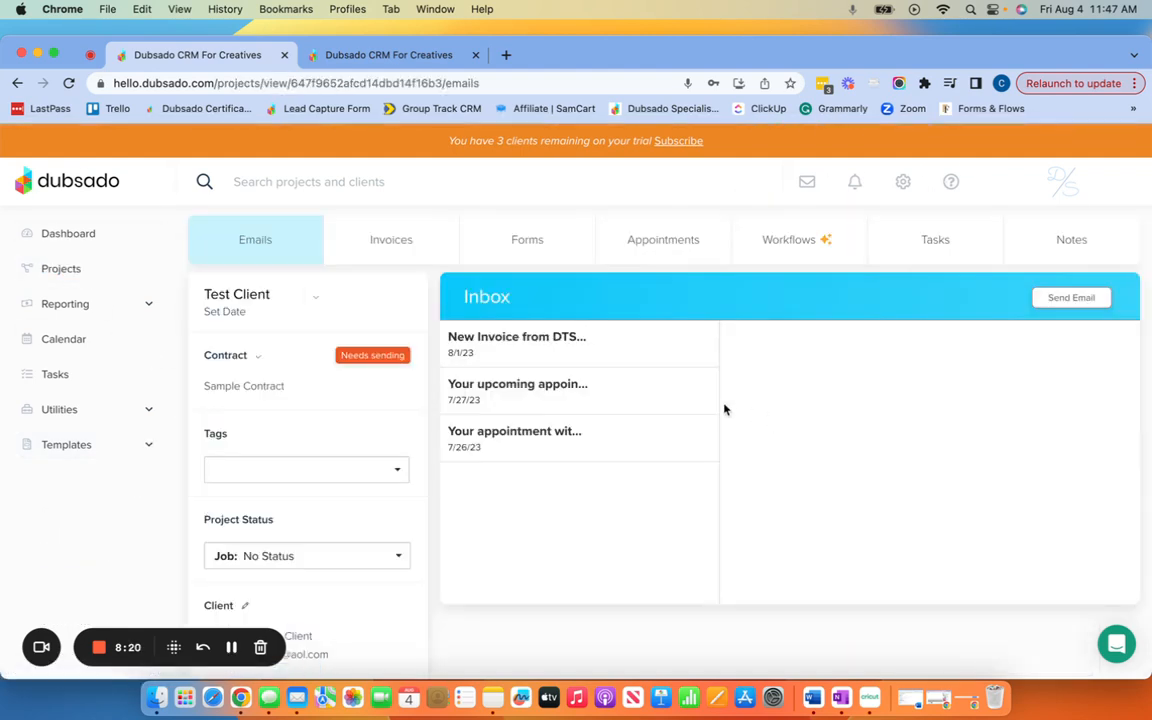
scroll(324, 427, "down", 3)
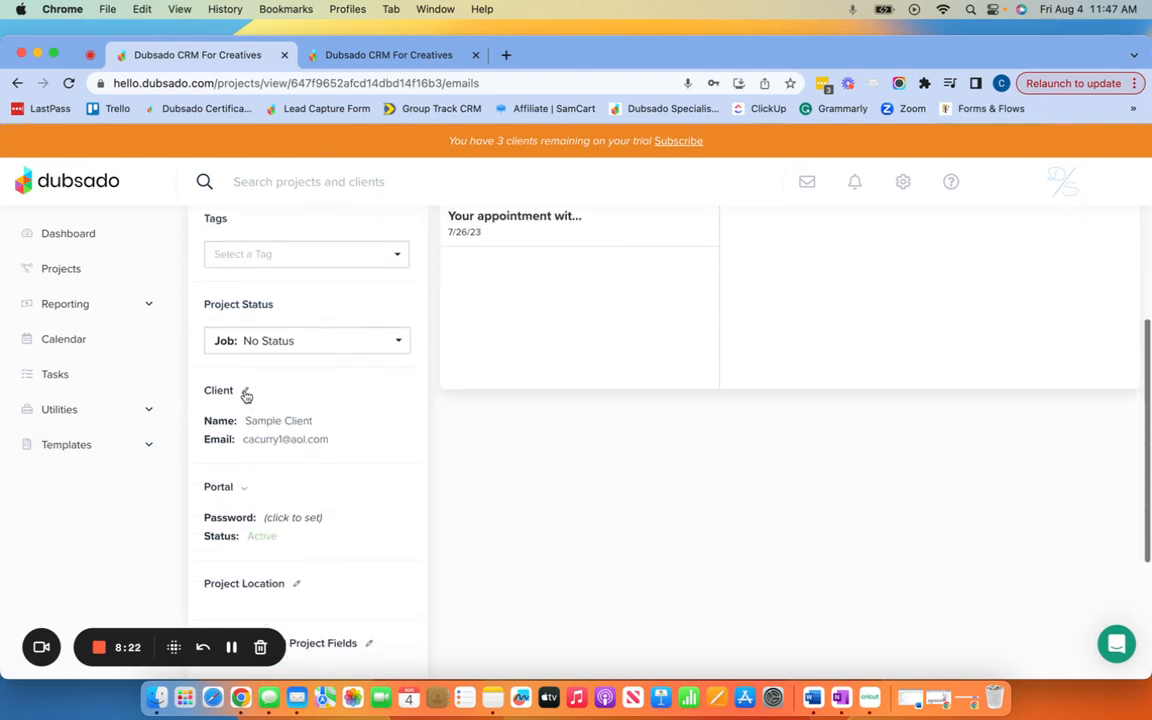
left_click(244, 488)
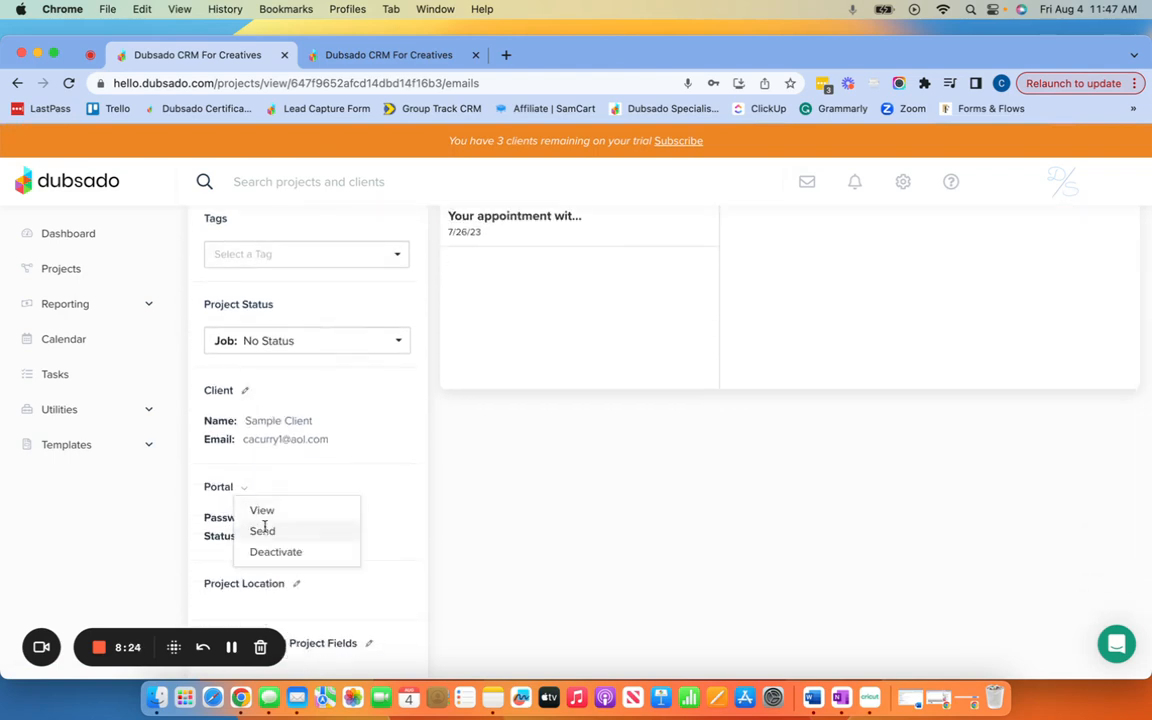
left_click(264, 529)
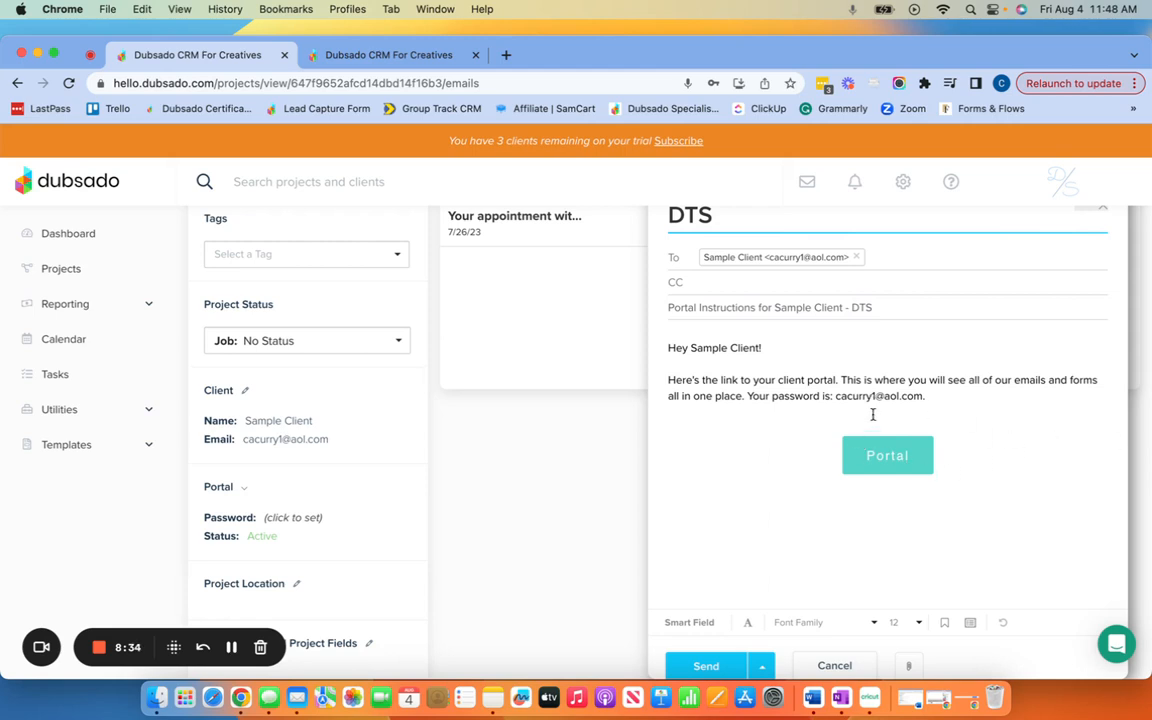
left_click(84, 448)
left_click(80, 549)
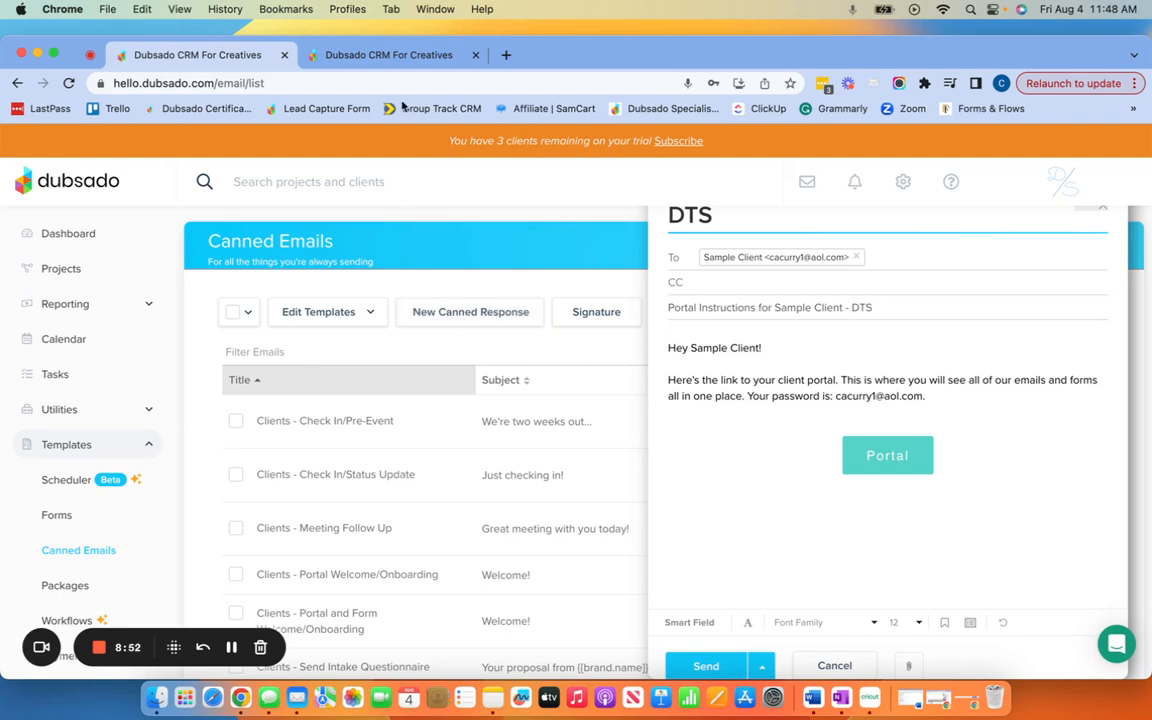
left_click(410, 58)
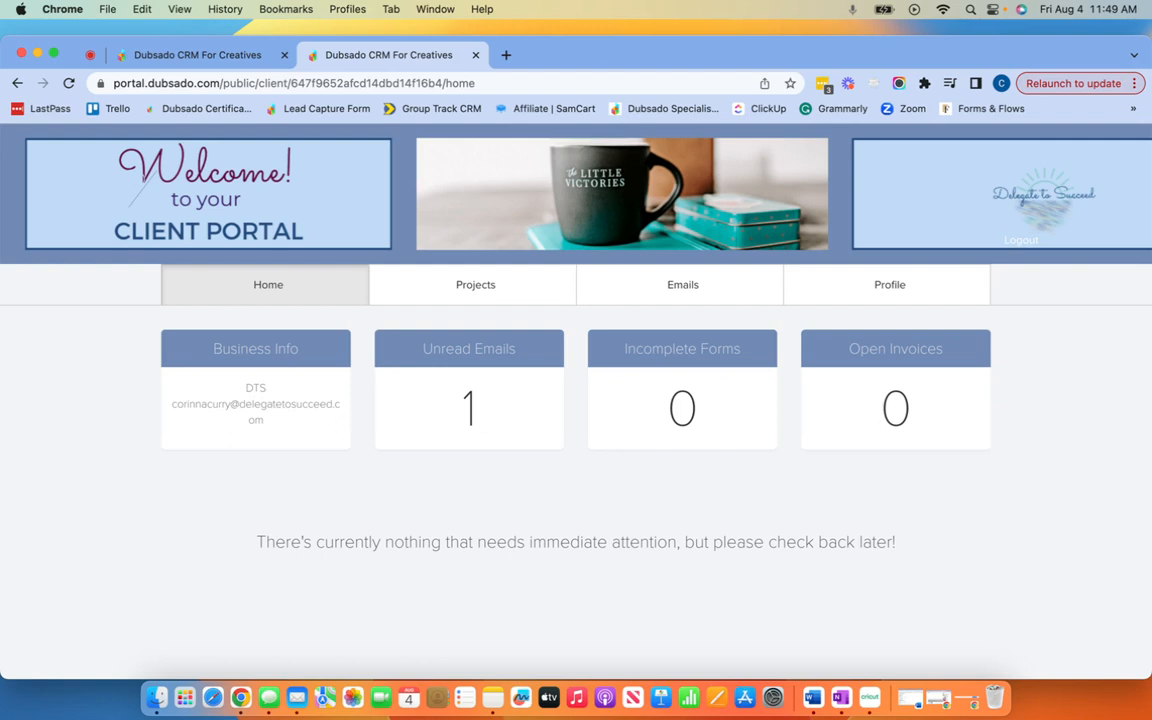
left_click(210, 60)
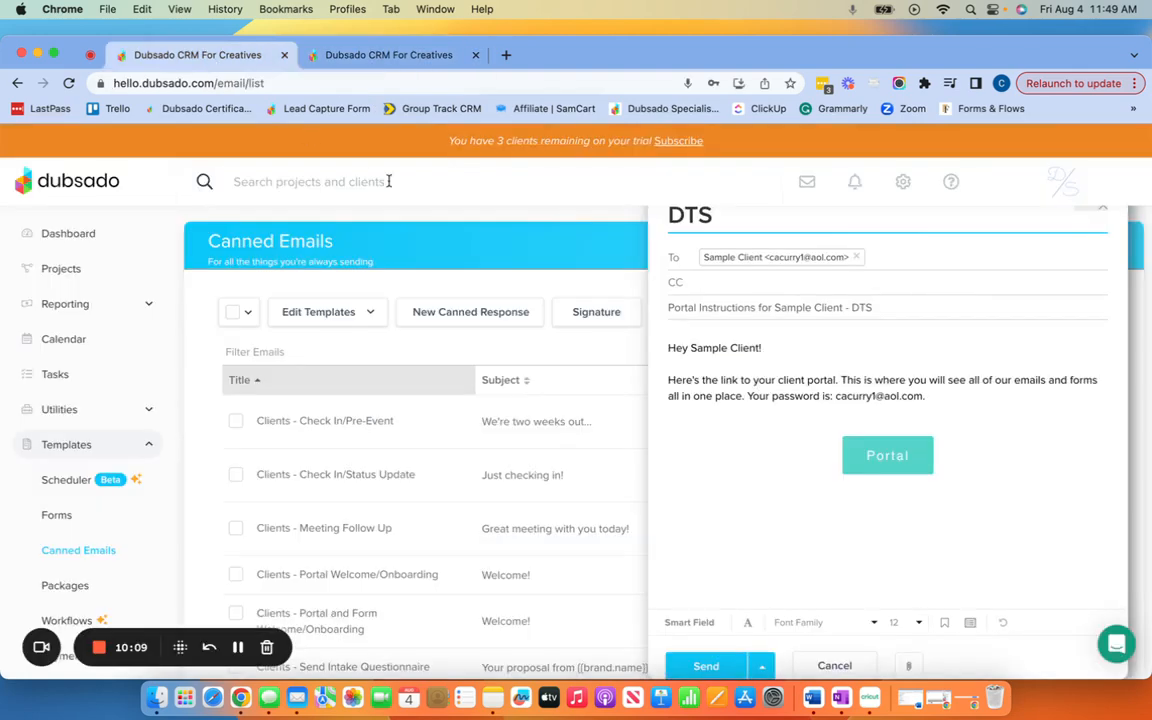
Step: Cancel the unsent portal email and bring up the Portal Link and Portal Embed Code in Portal settings
left_click(70, 269)
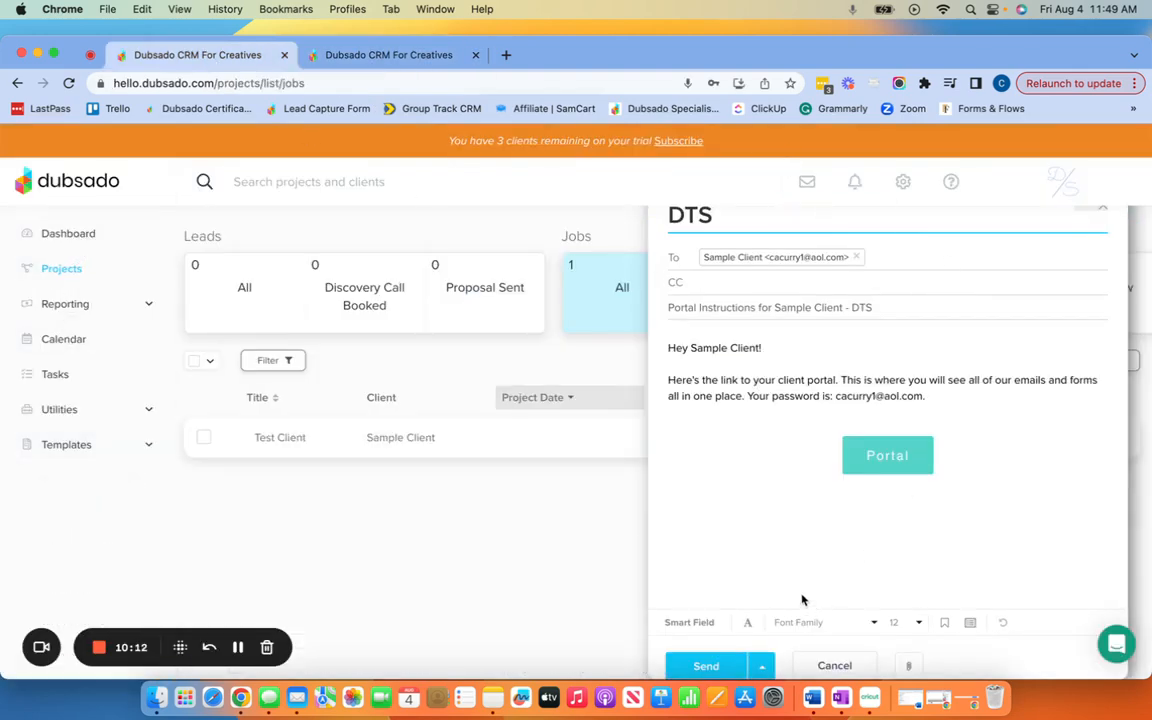
left_click(836, 665)
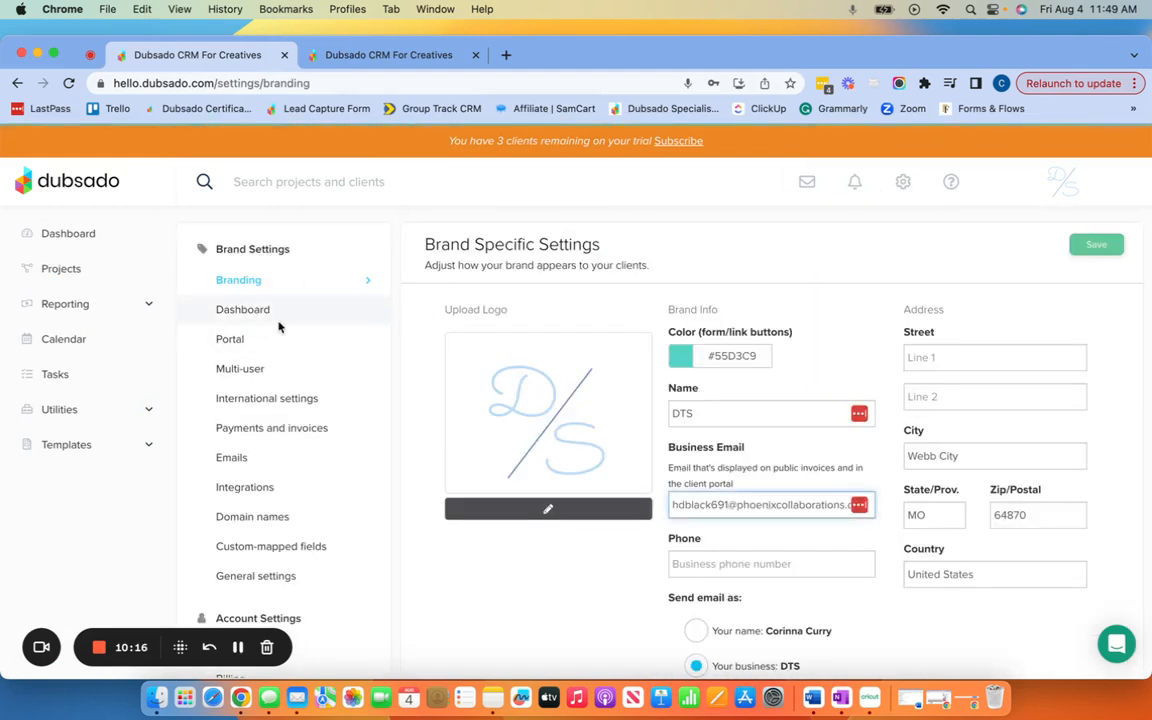
left_click(237, 341)
scroll(797, 367, "down", 5)
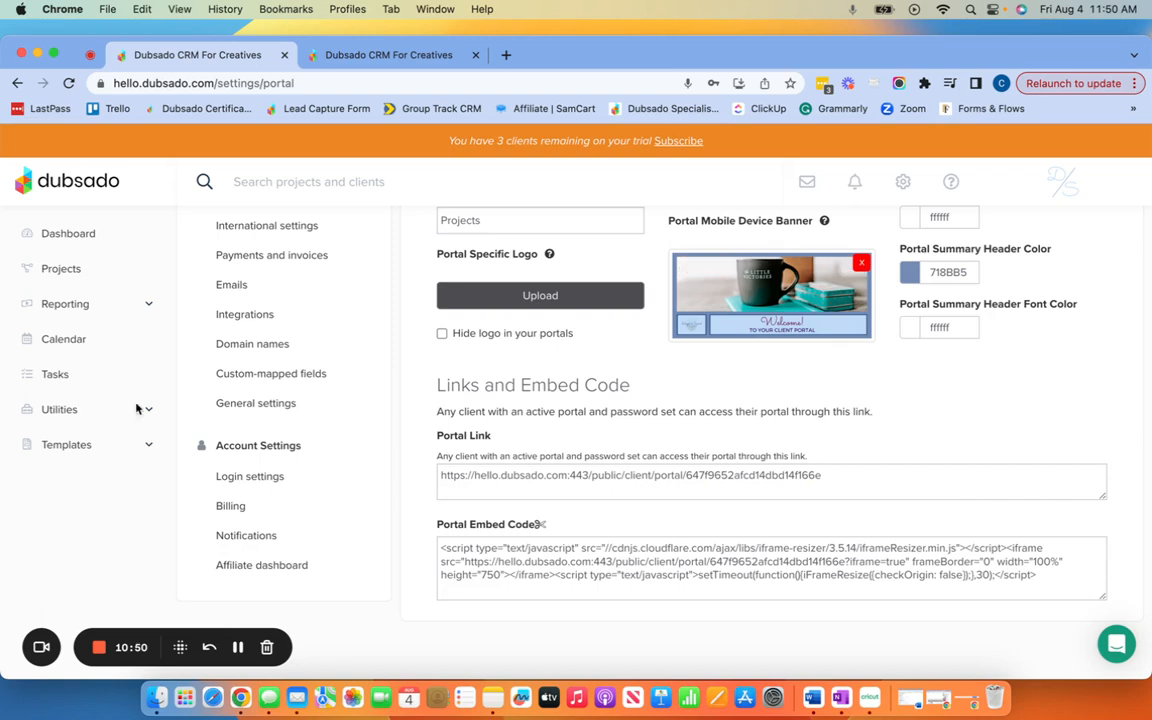
left_click(35, 642)
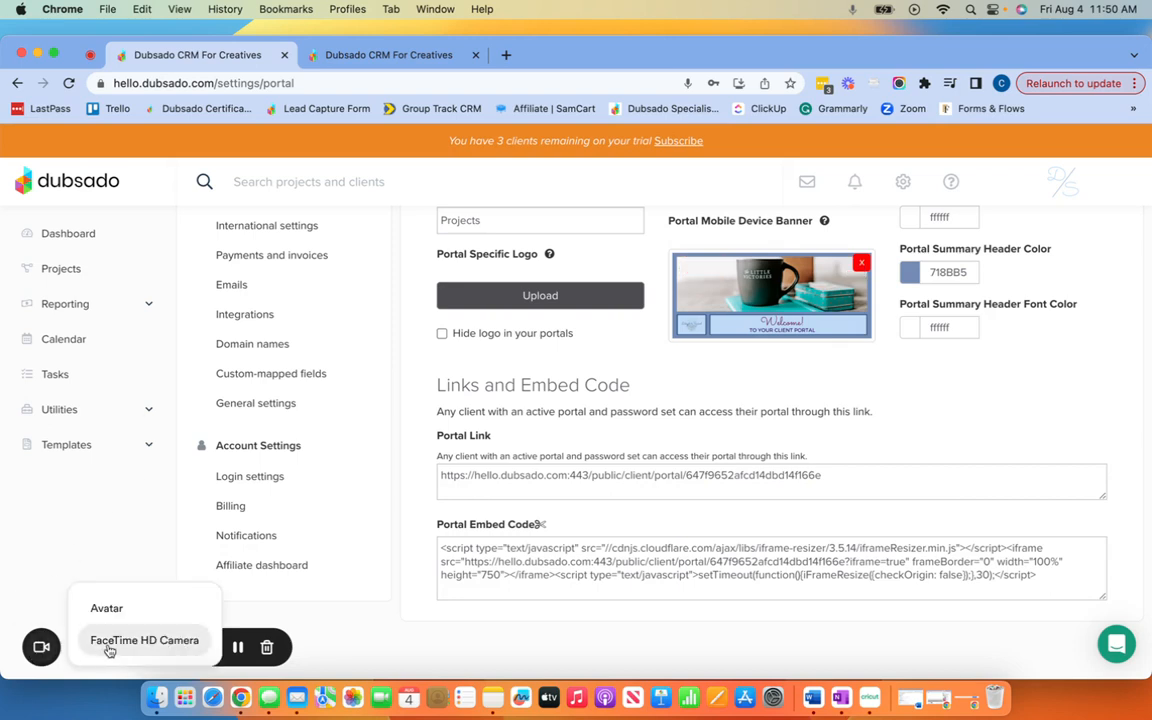
left_click(100, 570)
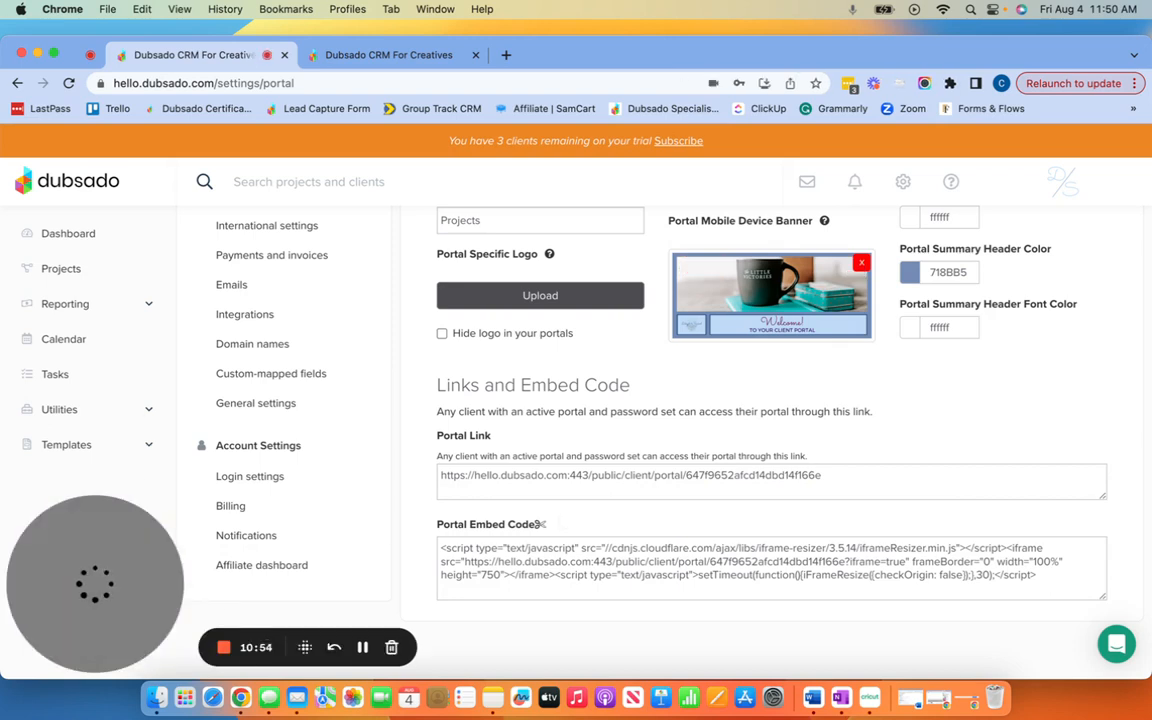